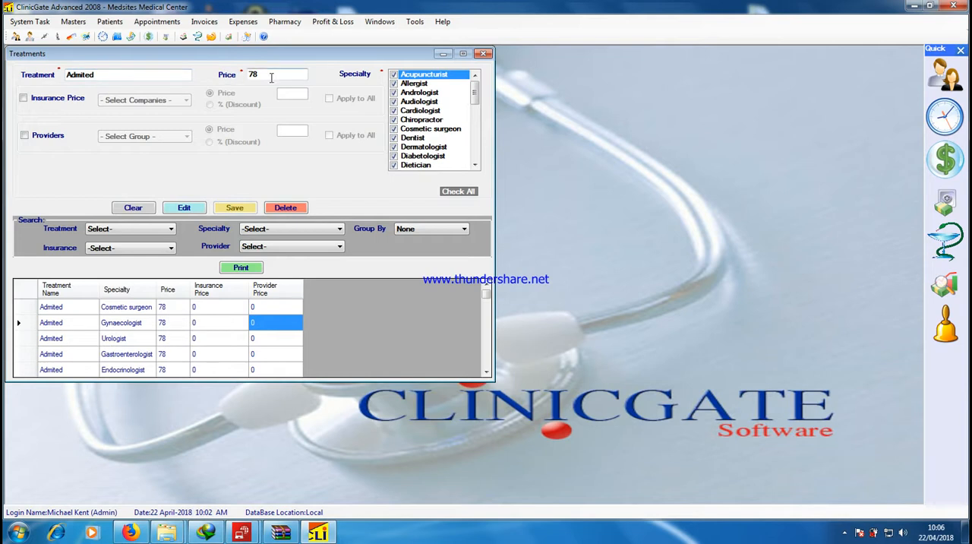
Try an Alico insurance price for the Admited treatment in both Price and % (Discount) modes, turn it off, and close the treatments
click(37, 104)
click(125, 101)
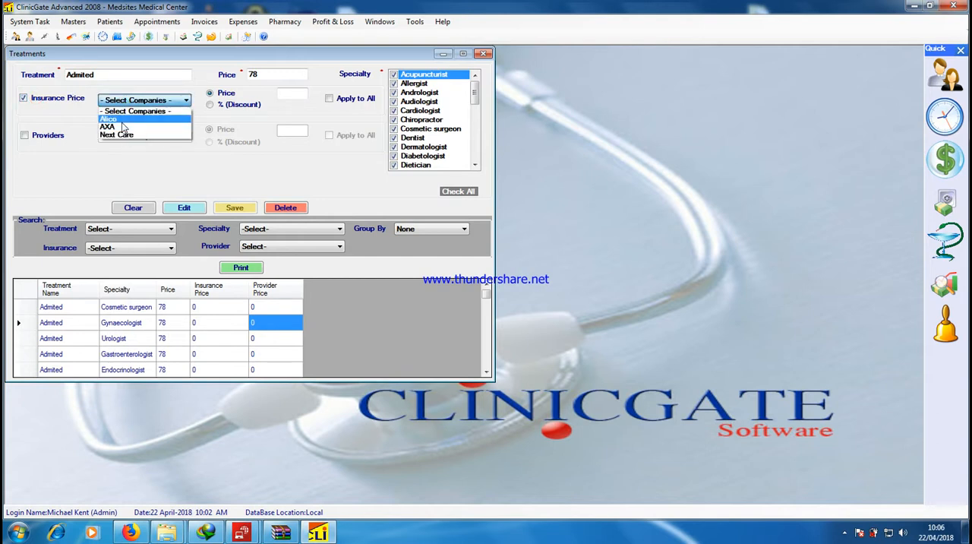
click(120, 120)
click(219, 93)
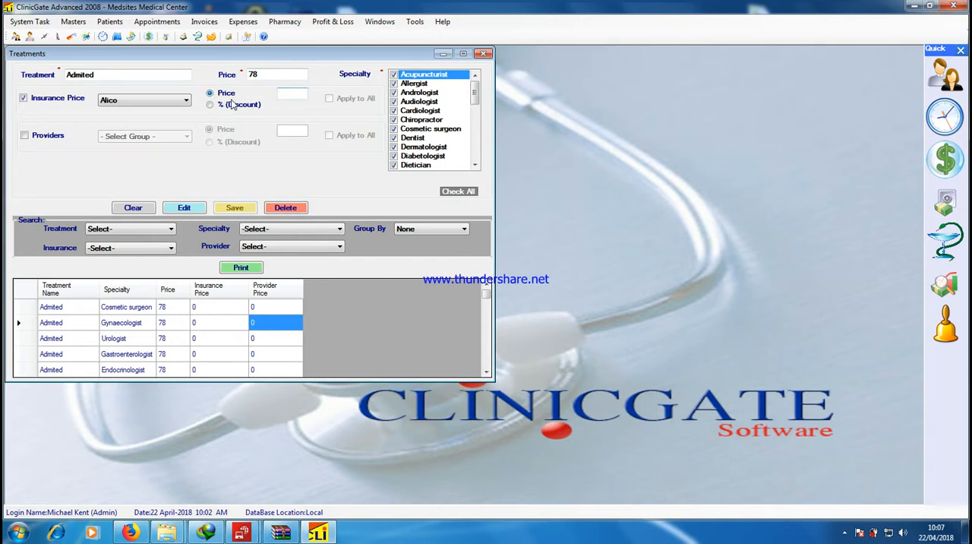
click(218, 105)
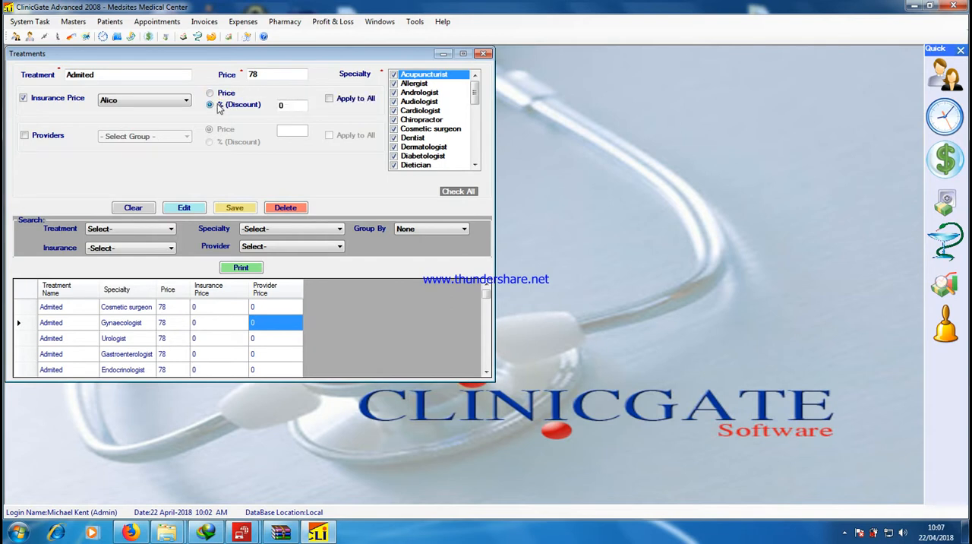
click(219, 95)
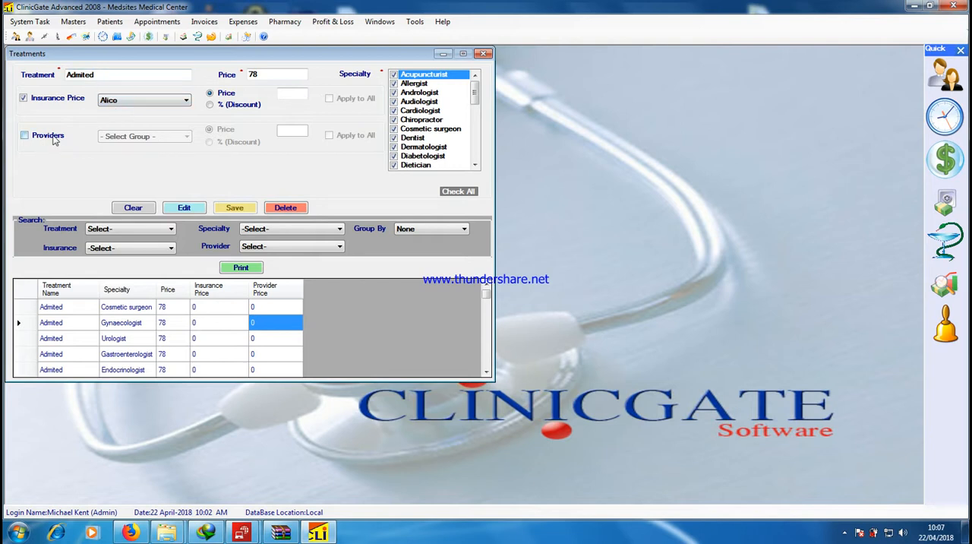
click(38, 101)
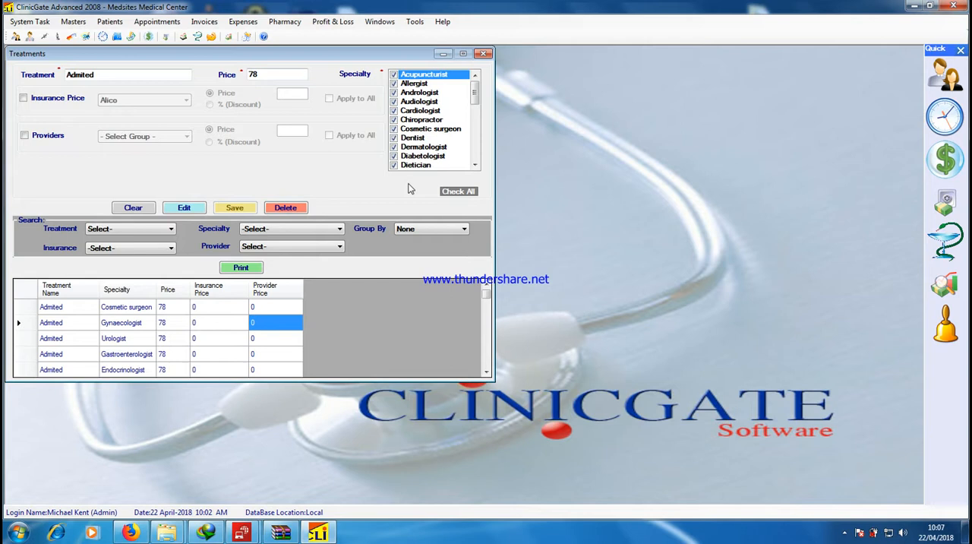
click(483, 54)
Open the clinic data and review the clinic's name, phone, and city details
click(72, 22)
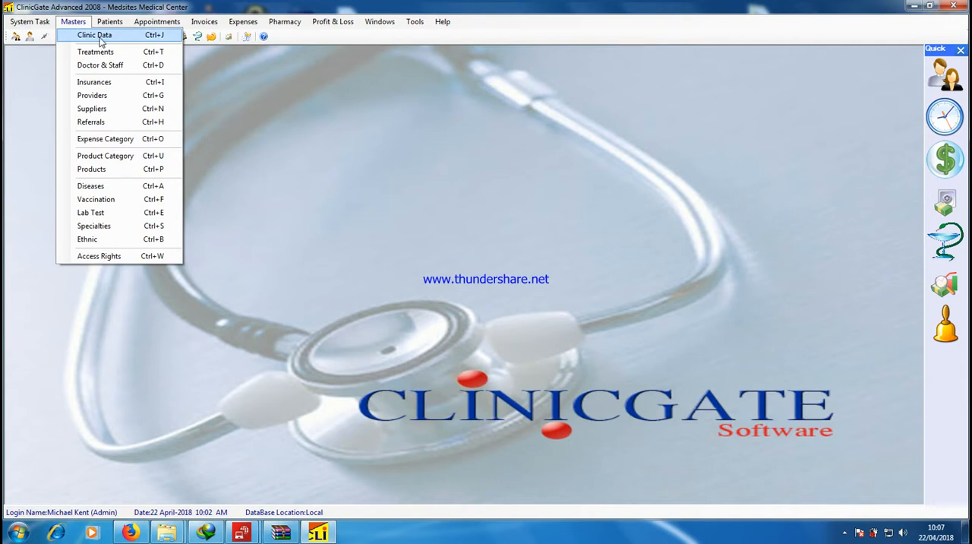
click(94, 35)
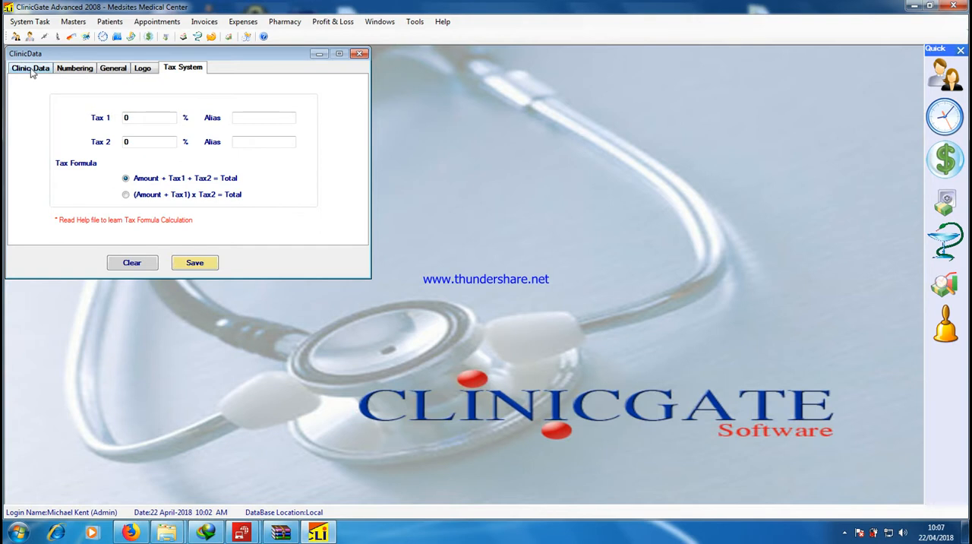
click(31, 68)
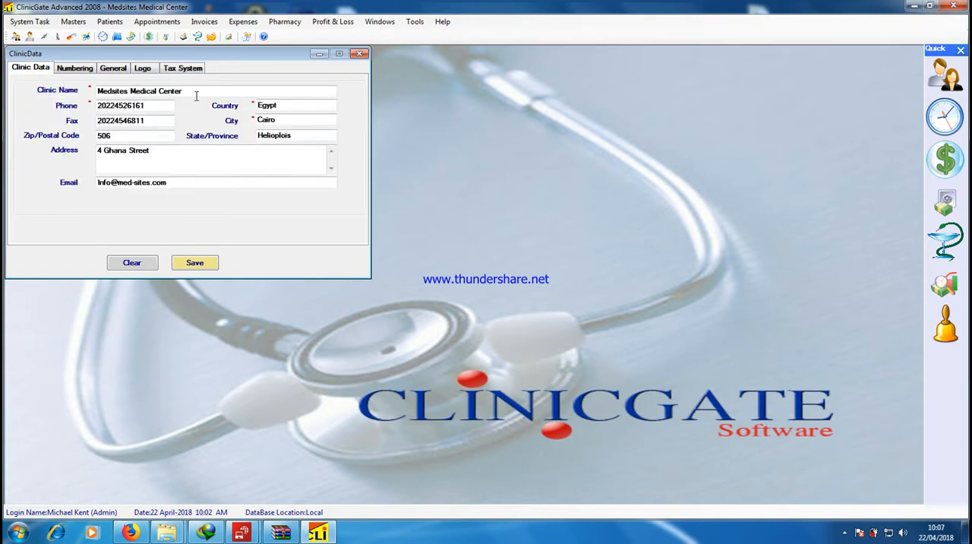
drag(152, 107, 81, 111)
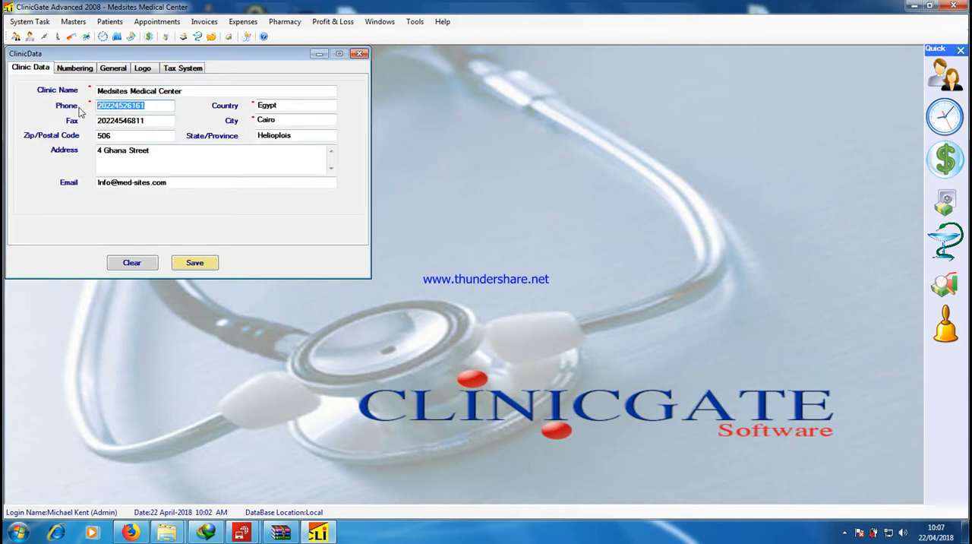
double_click(303, 122)
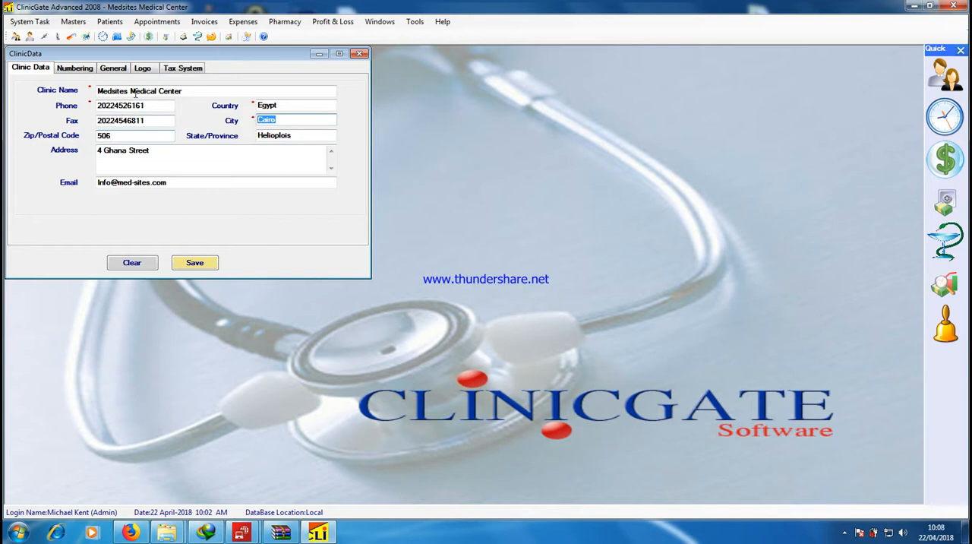
Load the Sage 50 lineup picture from the Pictures library as the clinic logo
click(144, 70)
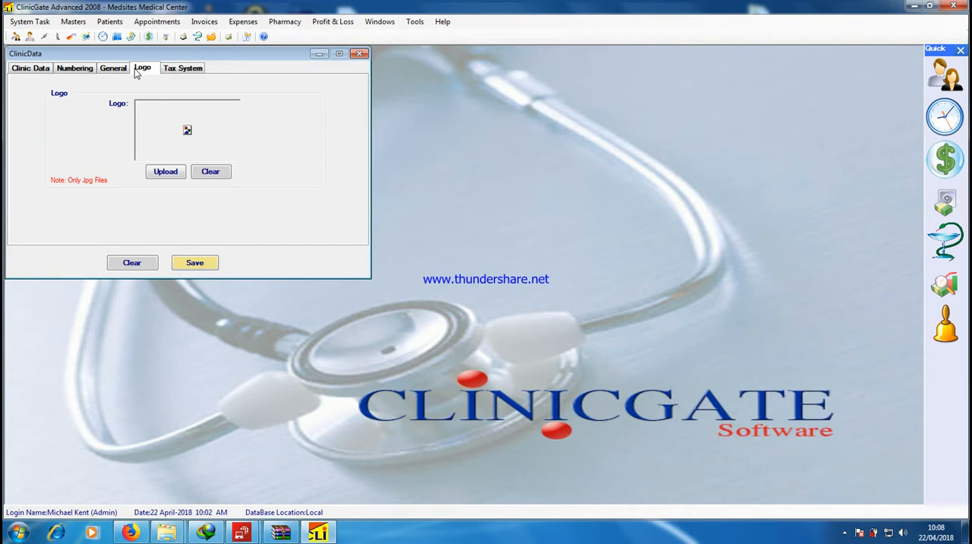
click(166, 172)
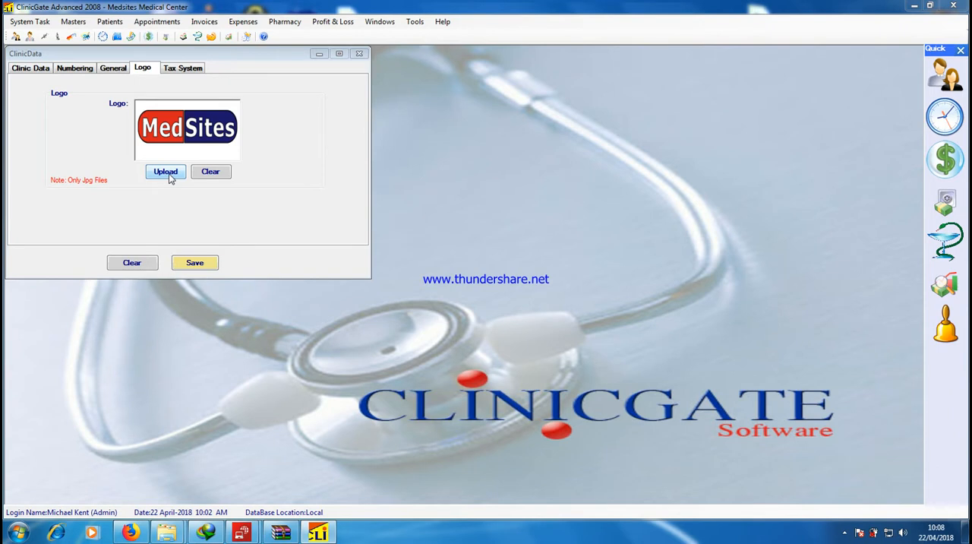
click(167, 174)
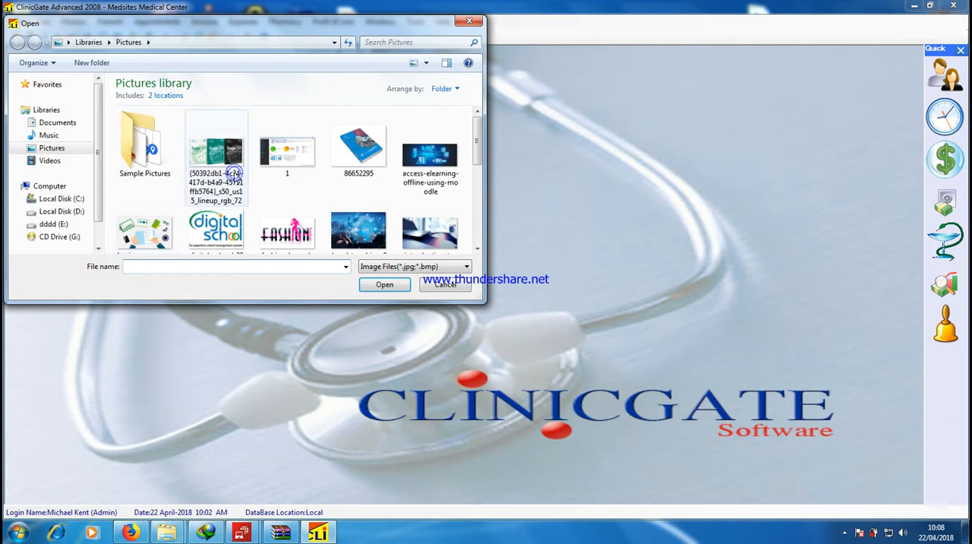
key(Escape)
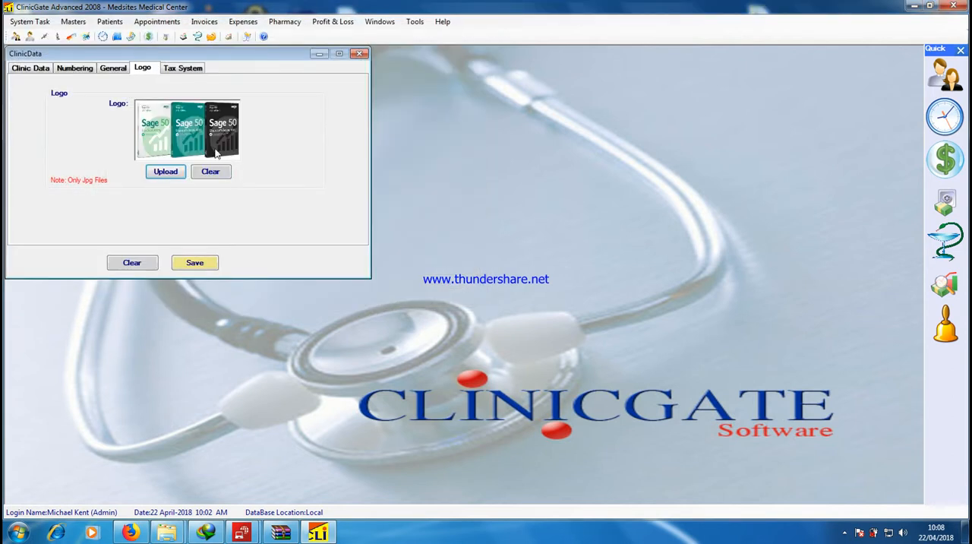
Review the clinic's tax system settings, including the alias fields for Tax 1 and Tax 2
click(184, 70)
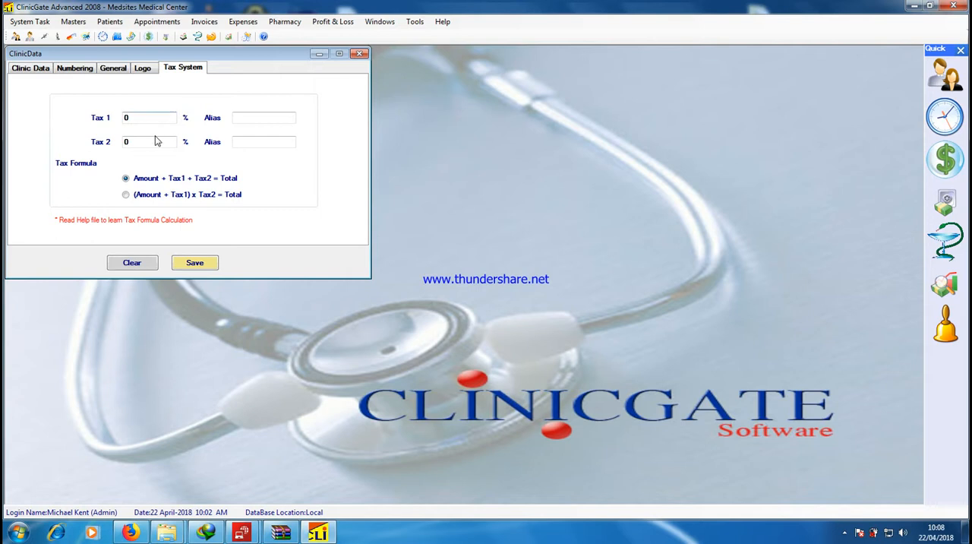
click(259, 118)
click(251, 144)
Review the patient file numbering choices, keep Auto Number, and close the clinic data
click(73, 73)
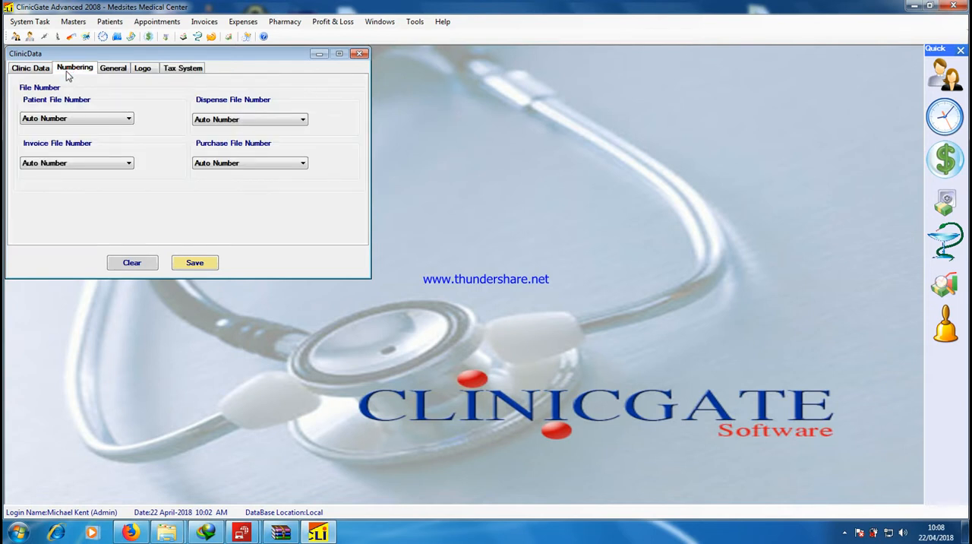
click(77, 118)
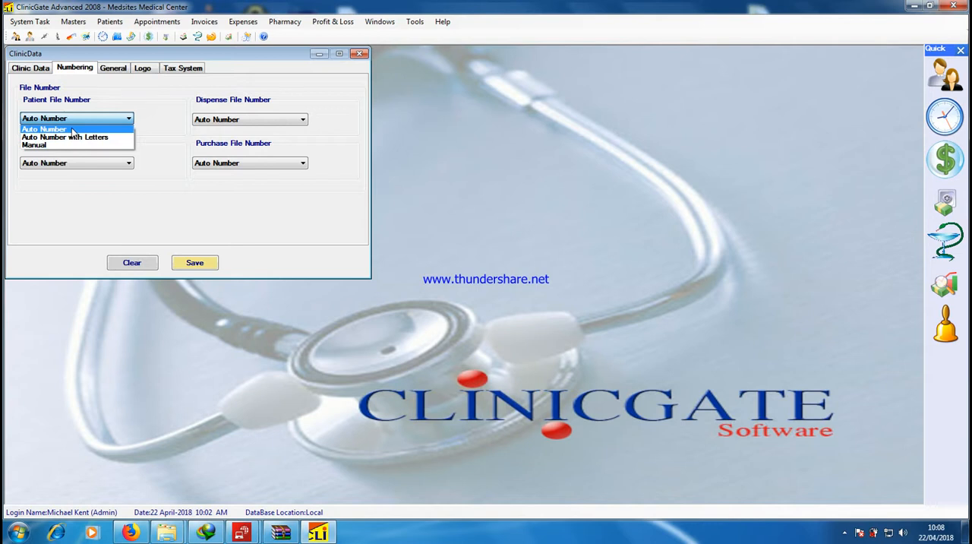
click(72, 129)
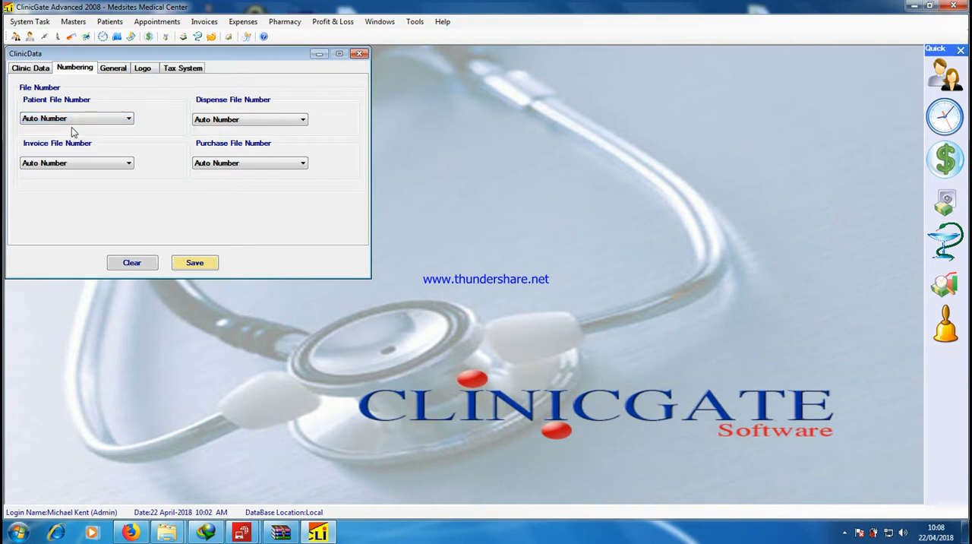
click(360, 55)
Open the doctors and staff records, examine the orthopaedics doctor's details and the holiday settings, and close them
click(73, 21)
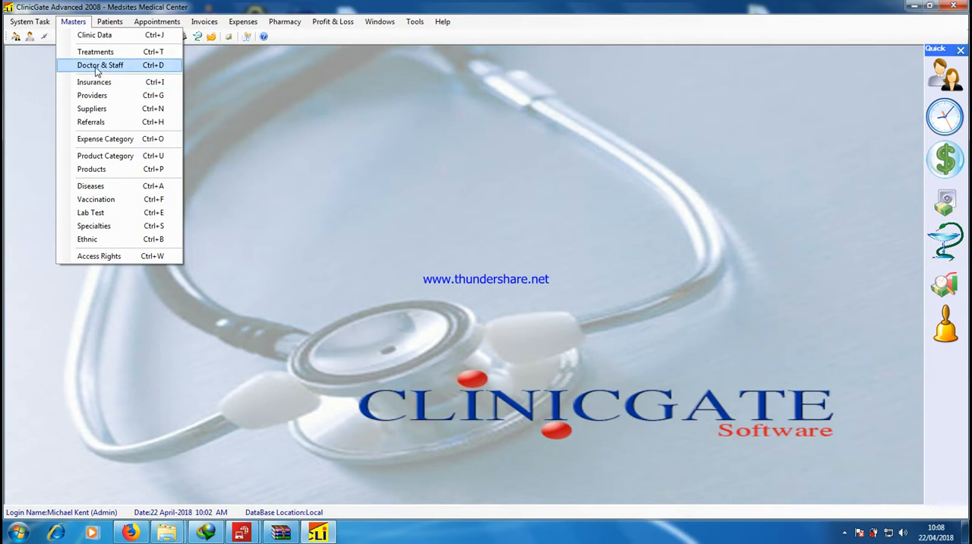
click(96, 68)
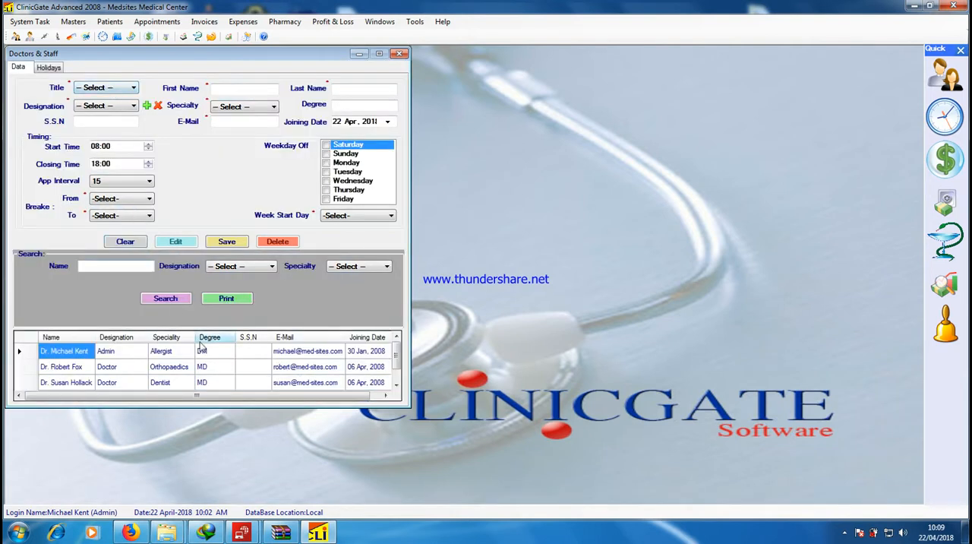
click(76, 370)
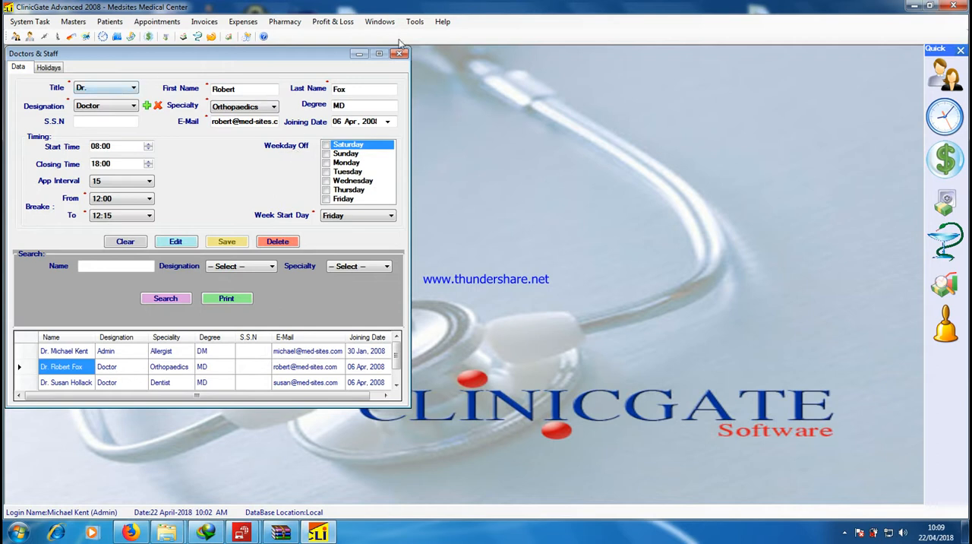
click(48, 66)
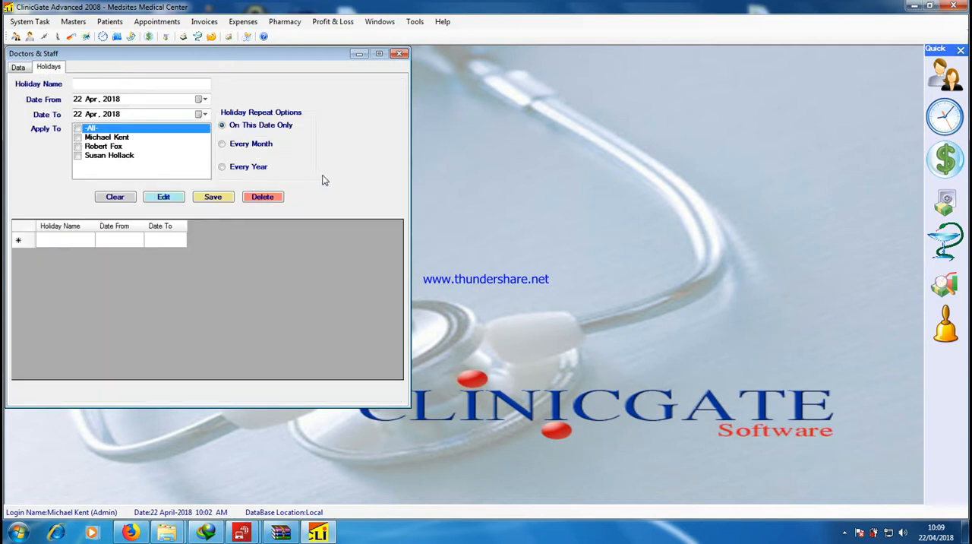
click(400, 54)
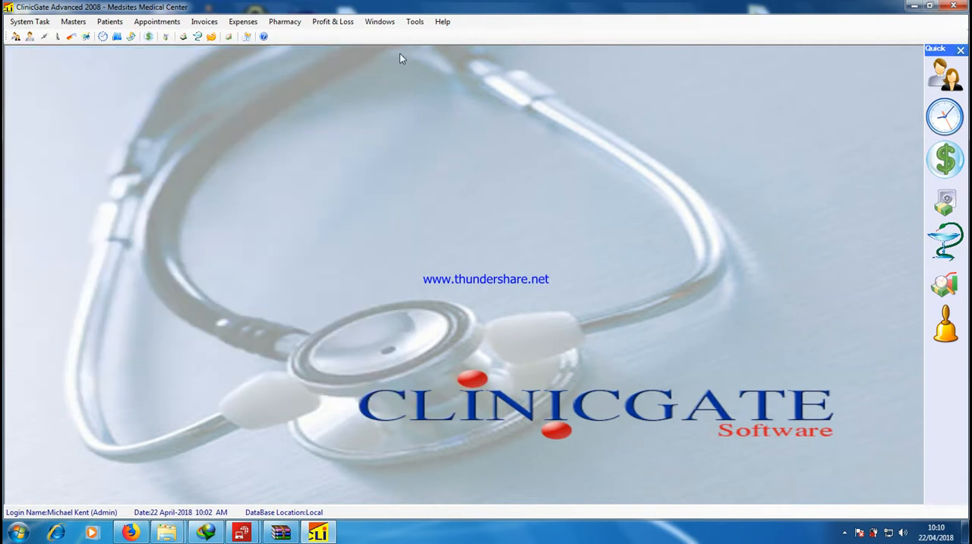
Open the expense categories, inspect the Drugs, Pharmacy, Stationeries, and Medical supply entries, and close them
click(74, 21)
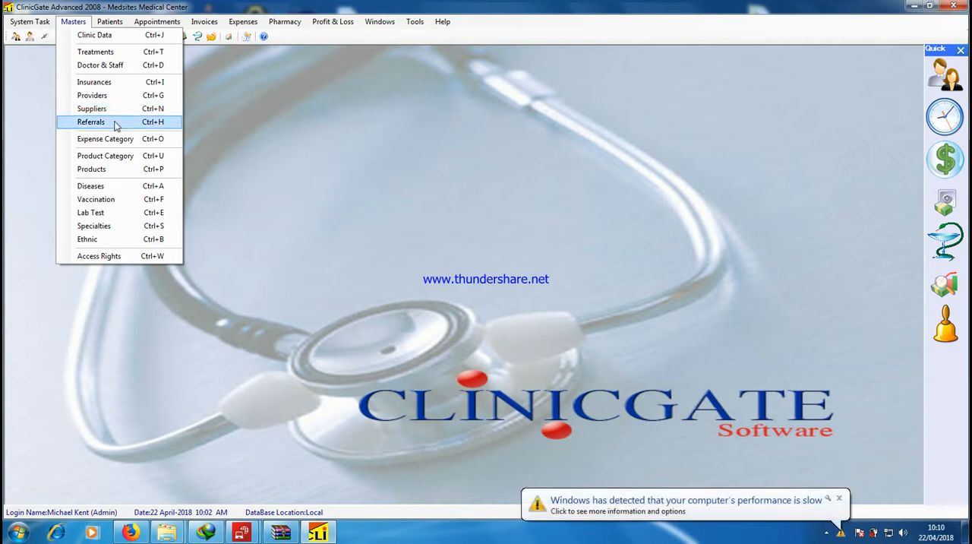
click(105, 139)
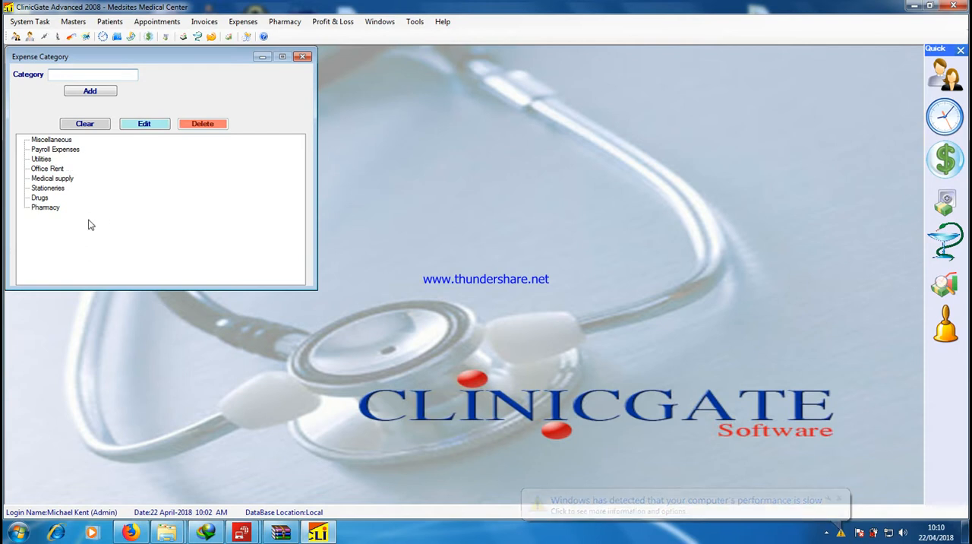
click(38, 198)
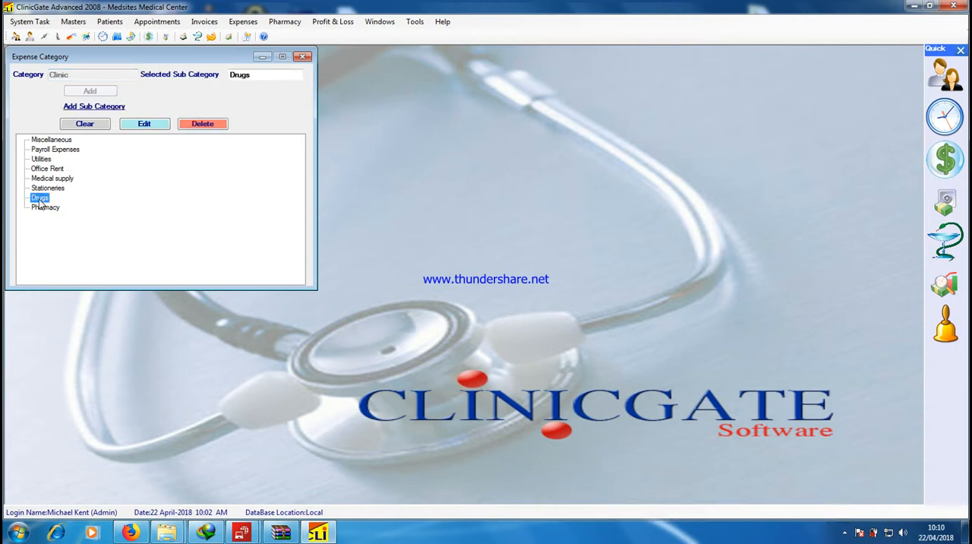
click(55, 205)
click(54, 190)
click(64, 179)
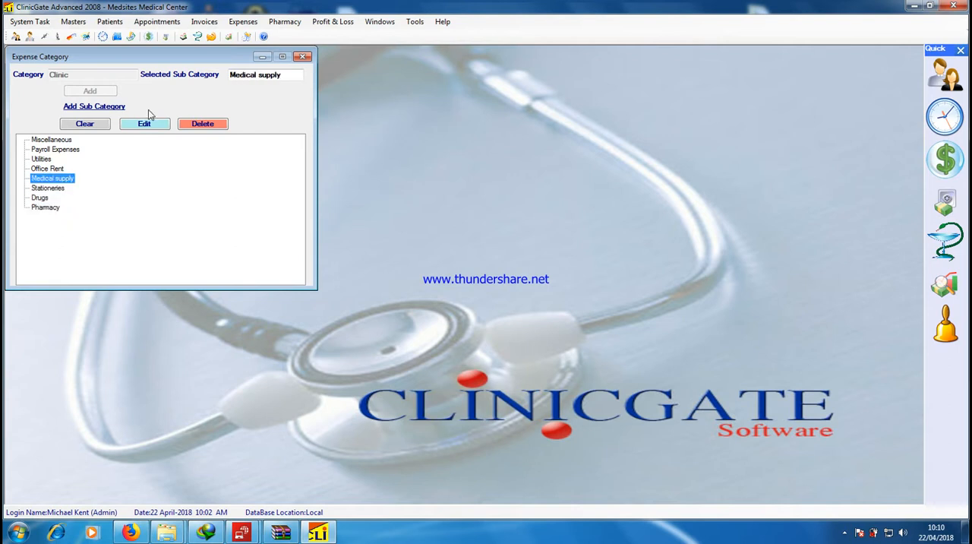
click(302, 57)
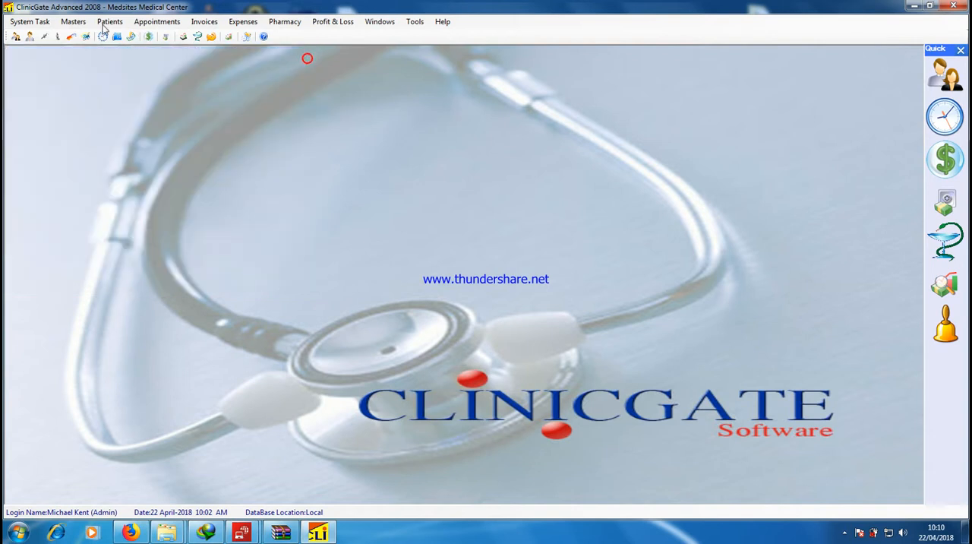
Open the product categories, inspect the Drugs category, and close them
click(73, 22)
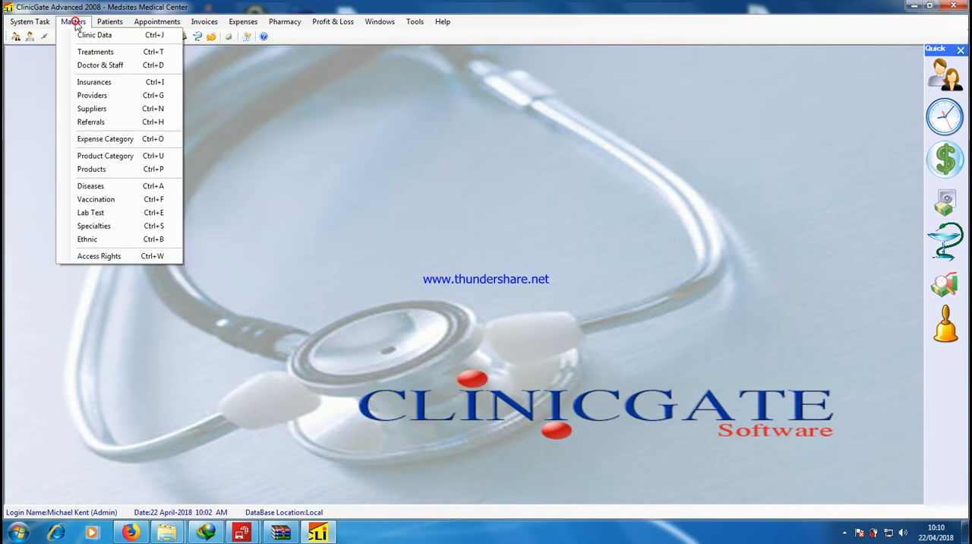
click(114, 157)
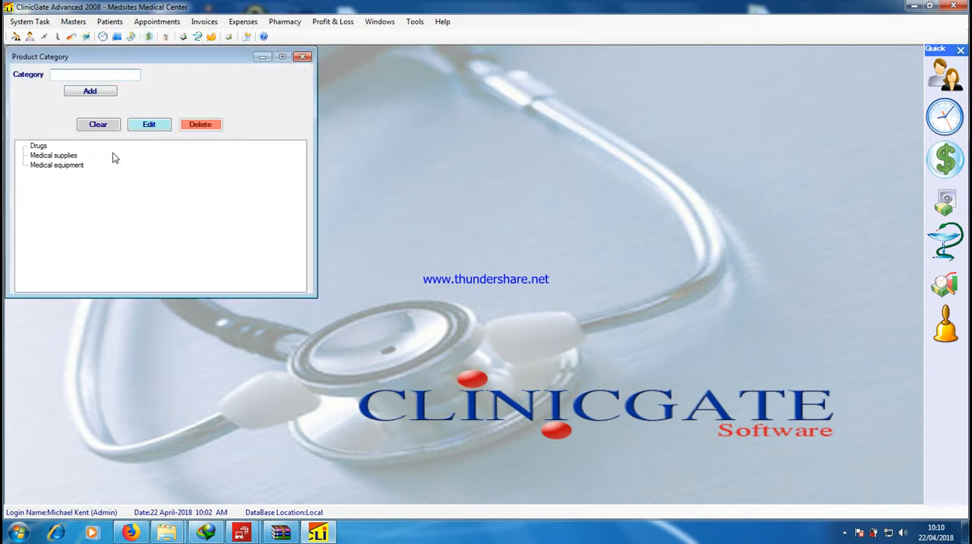
click(35, 148)
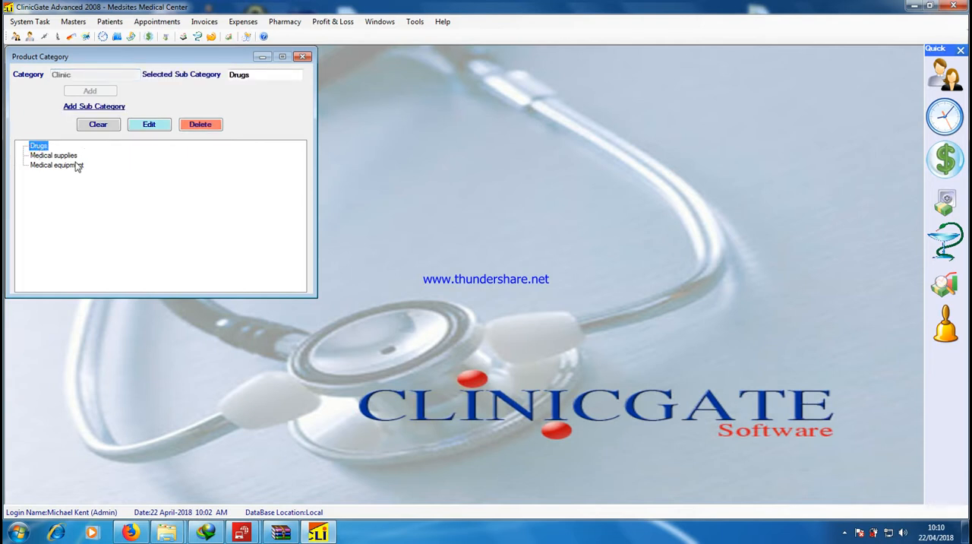
click(302, 56)
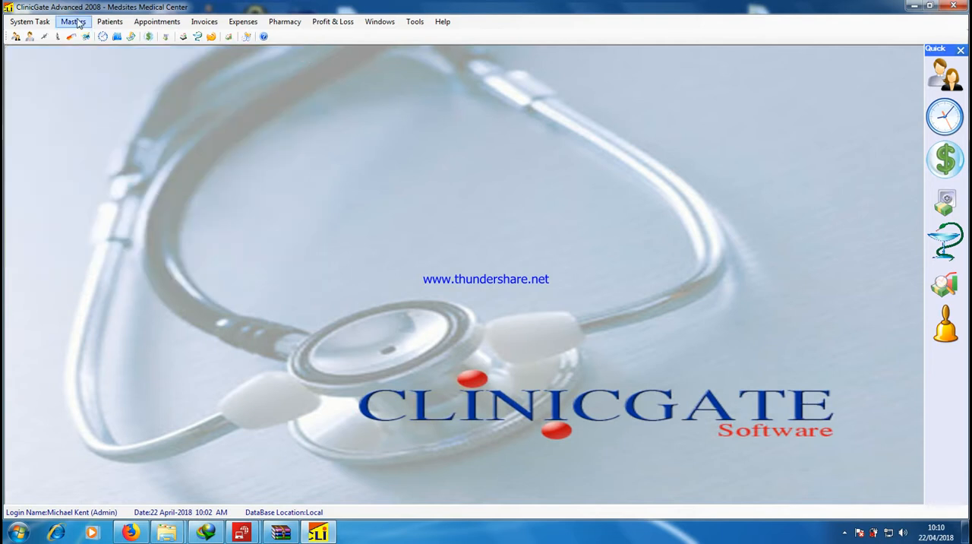
Start a new product record with Drugs as its product category and Tablet as its form
click(74, 22)
click(92, 169)
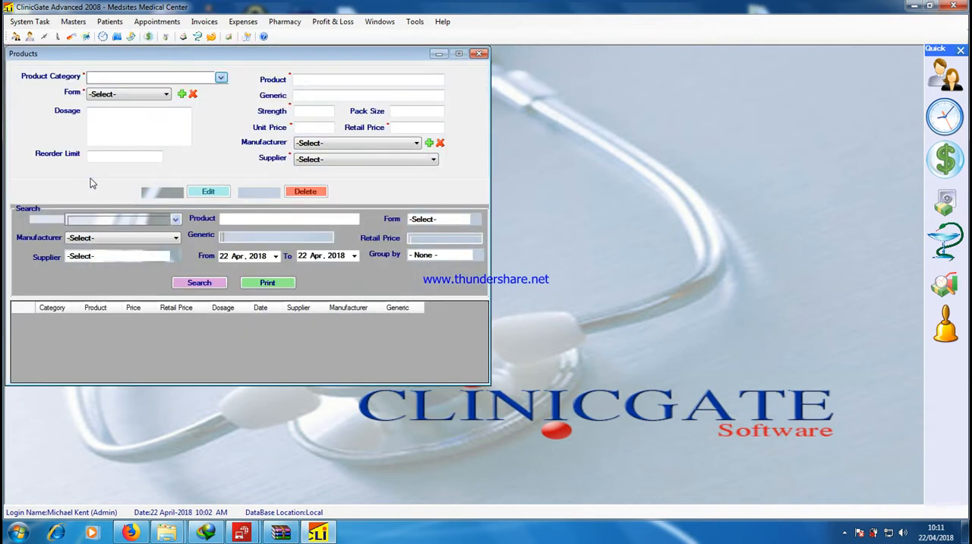
click(220, 77)
click(112, 90)
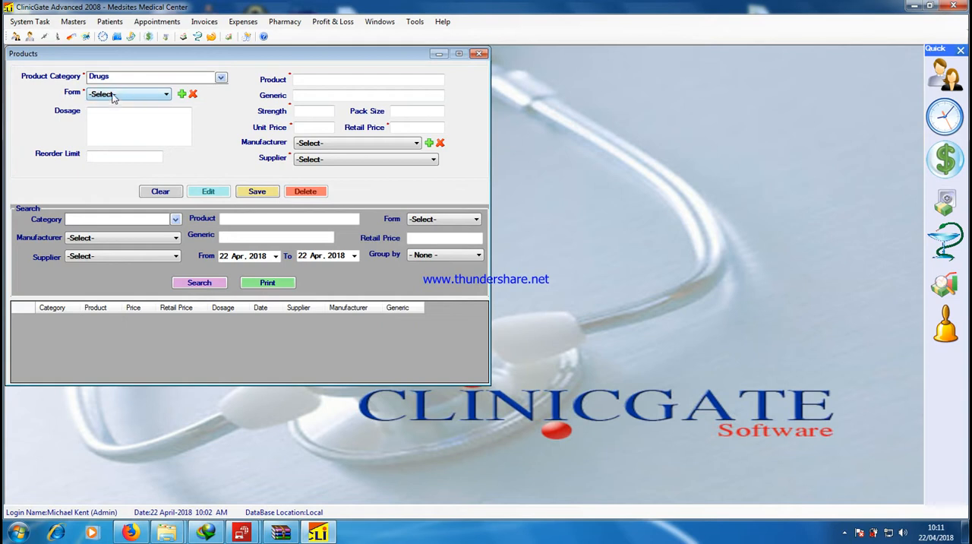
click(113, 95)
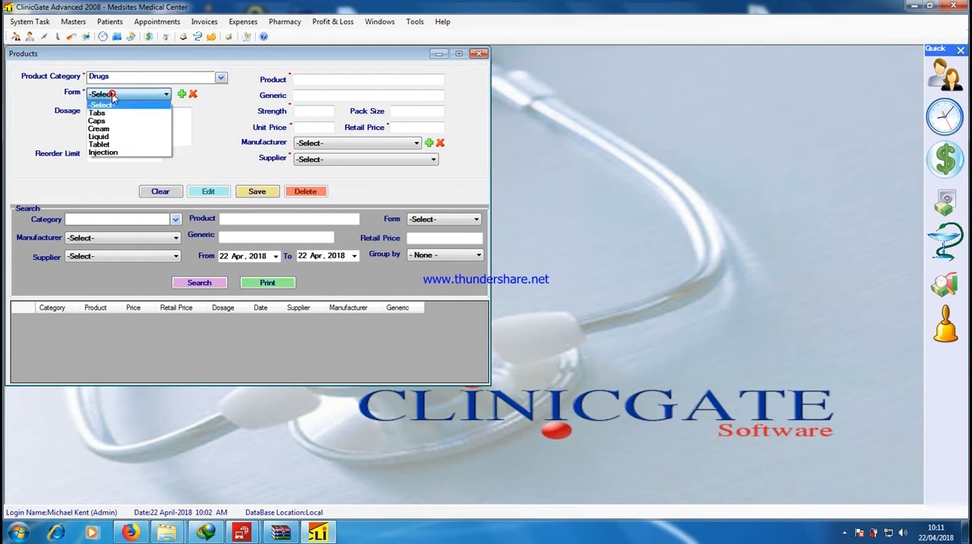
click(122, 145)
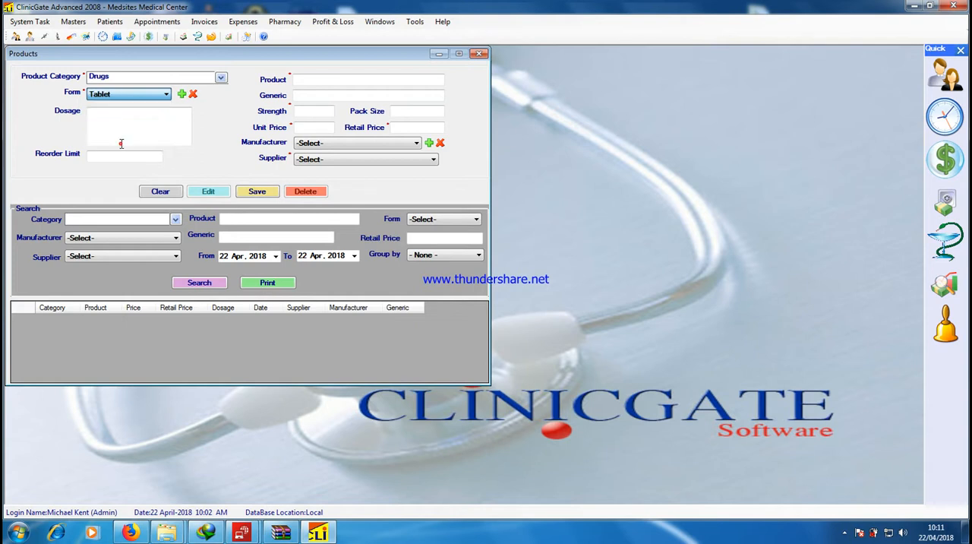
Go through the product form's dosage, reorder limit, name, generic, strength, pack size, and price fields, and view the supplier options
click(105, 120)
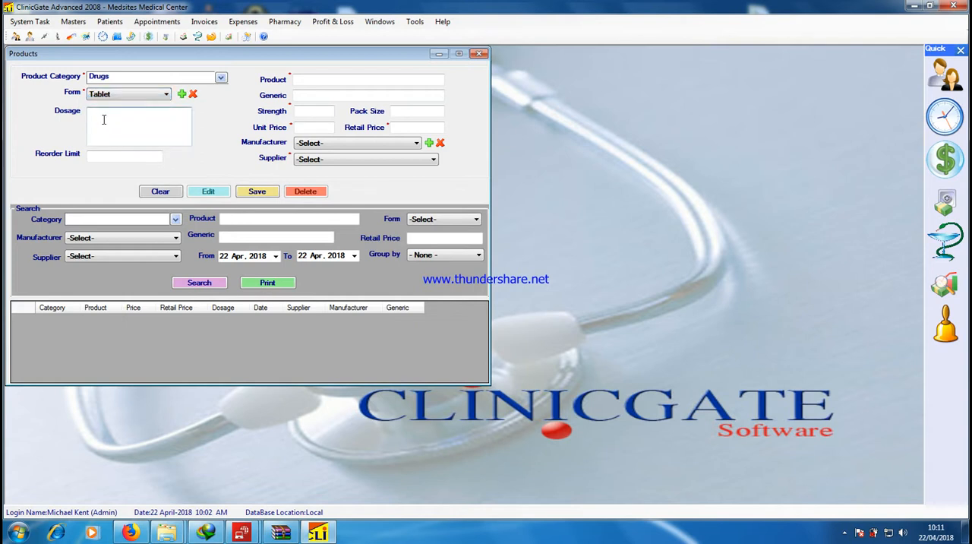
click(111, 155)
click(330, 81)
click(327, 95)
click(323, 111)
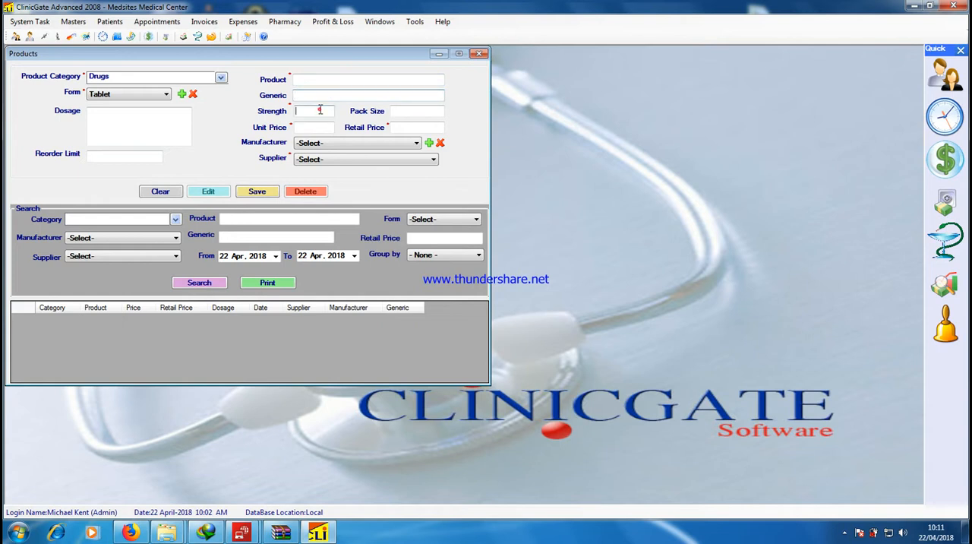
click(412, 114)
click(317, 128)
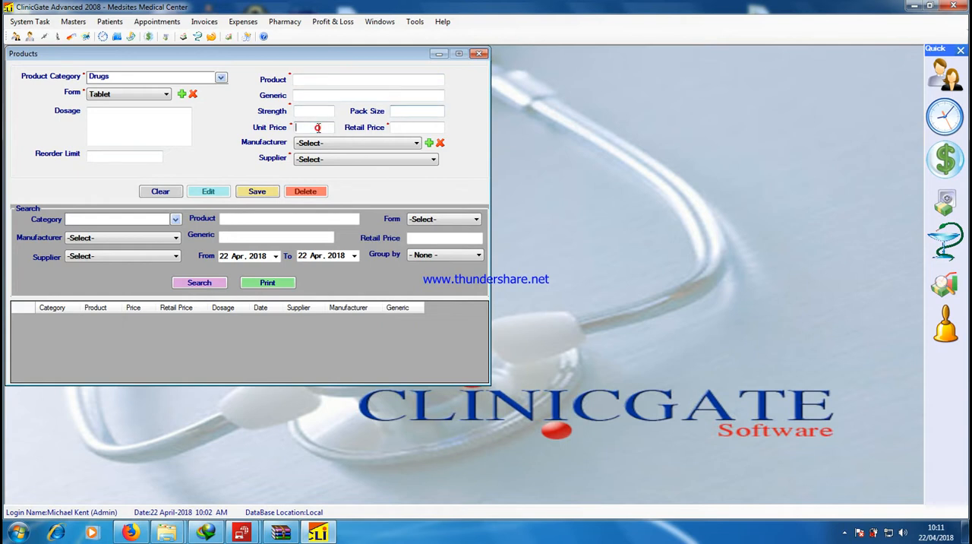
click(408, 128)
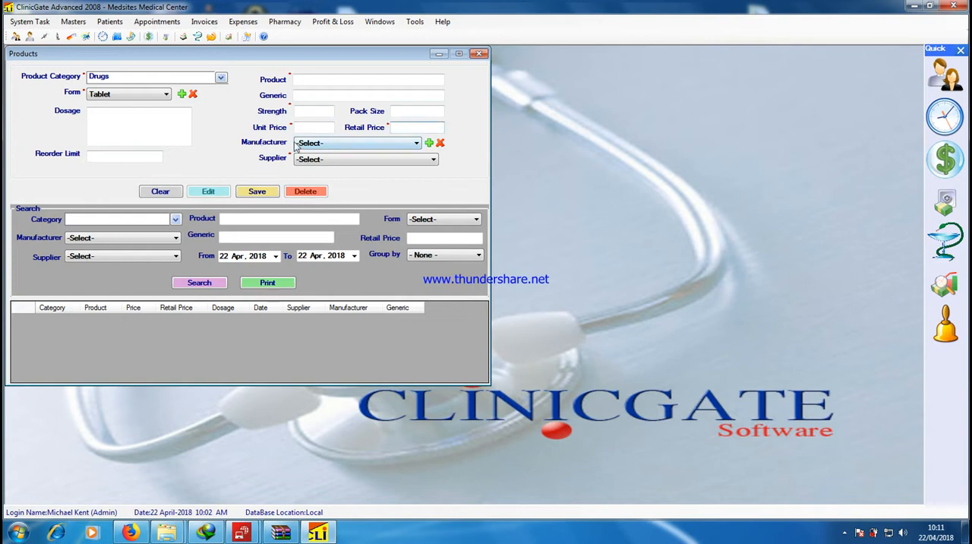
click(345, 159)
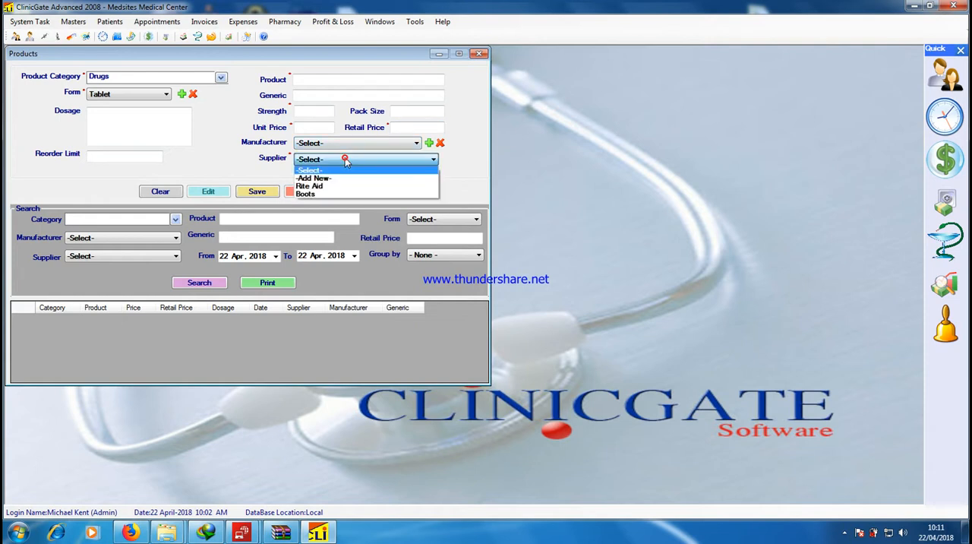
click(344, 159)
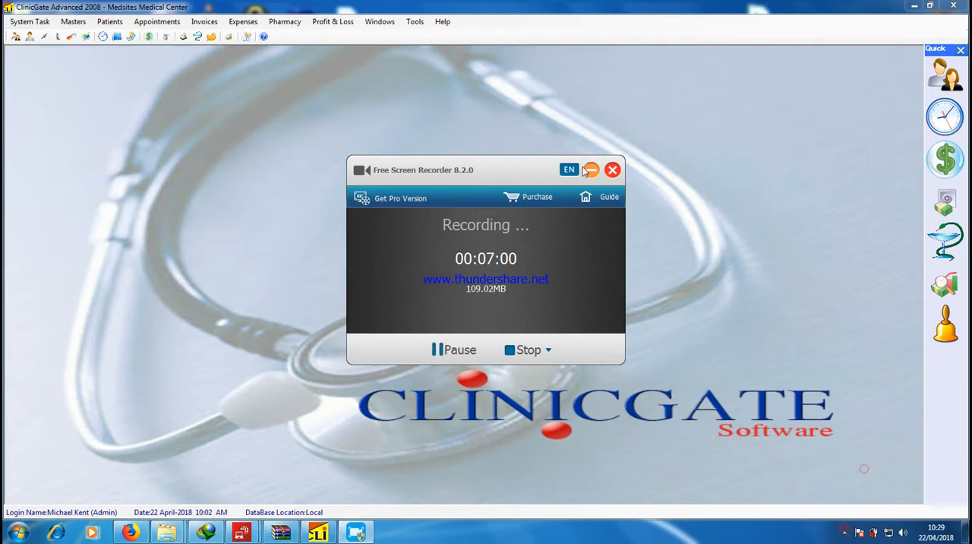
Open the patient files and load the second listed patient's record
click(593, 170)
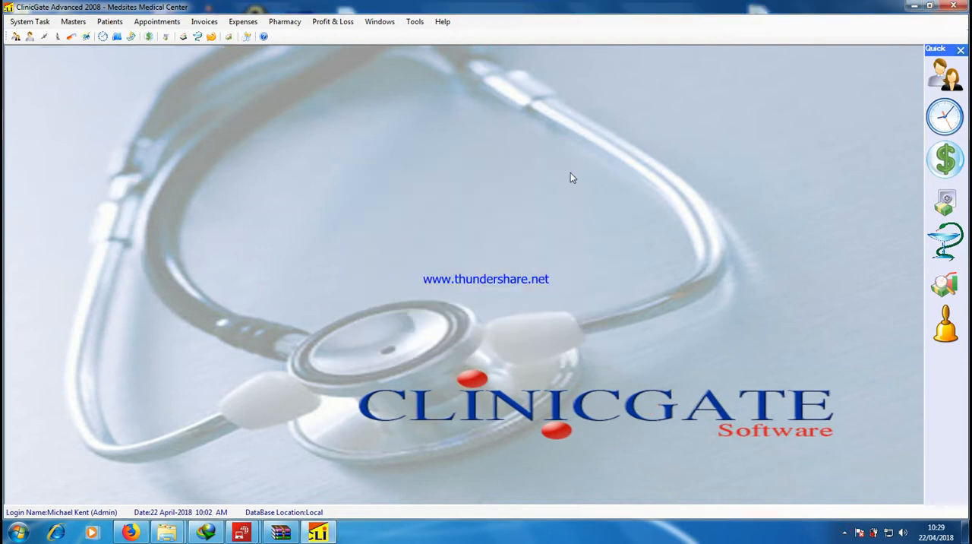
click(110, 22)
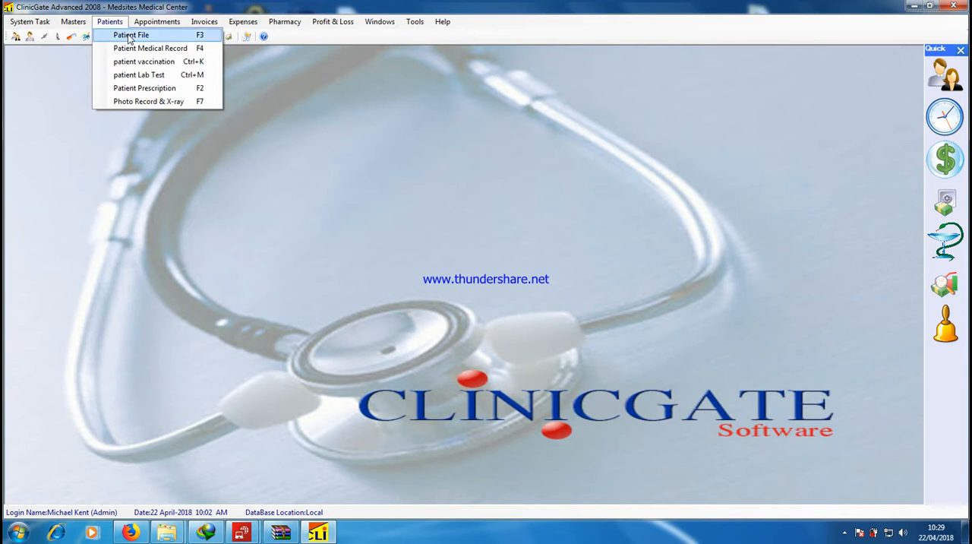
click(131, 38)
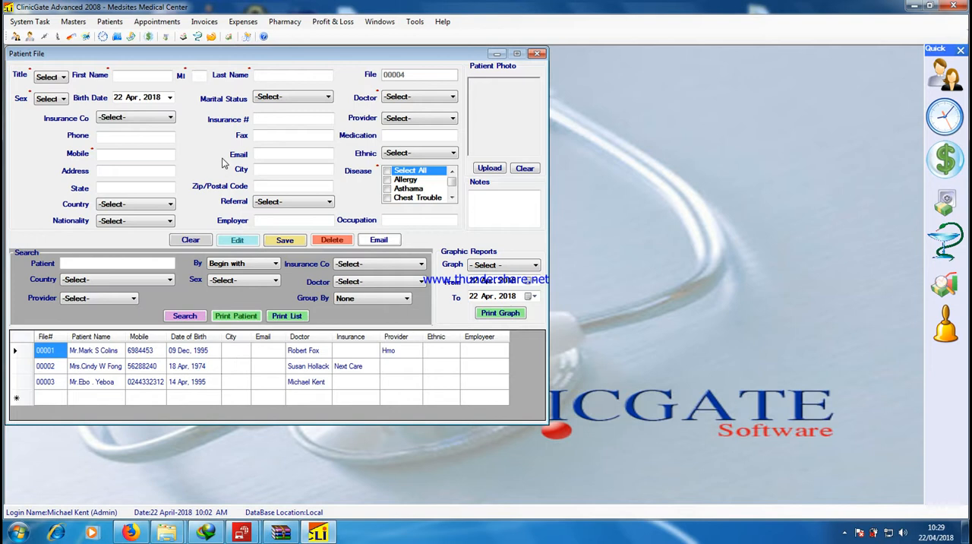
click(89, 368)
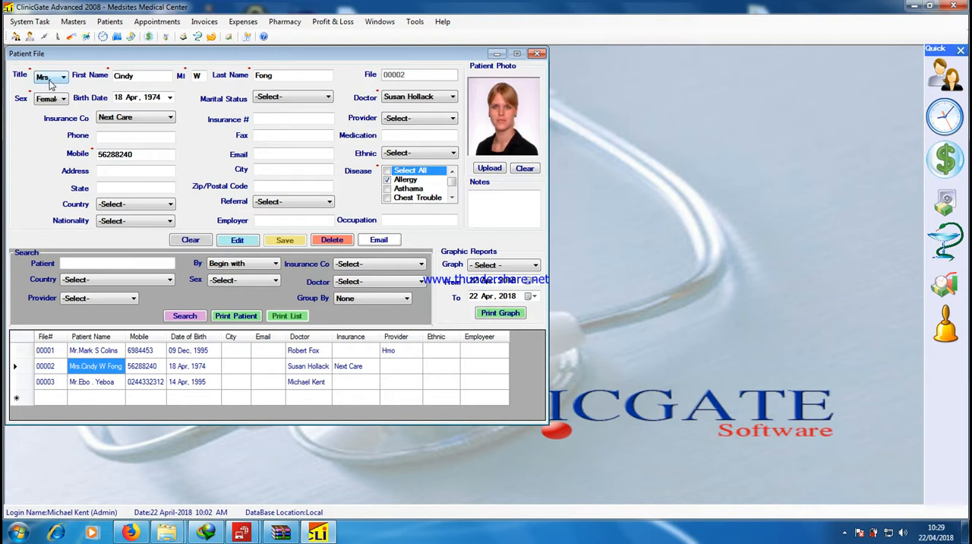
Change the patient's insurance company to Alico and go through the insurance number and phone fields
click(144, 77)
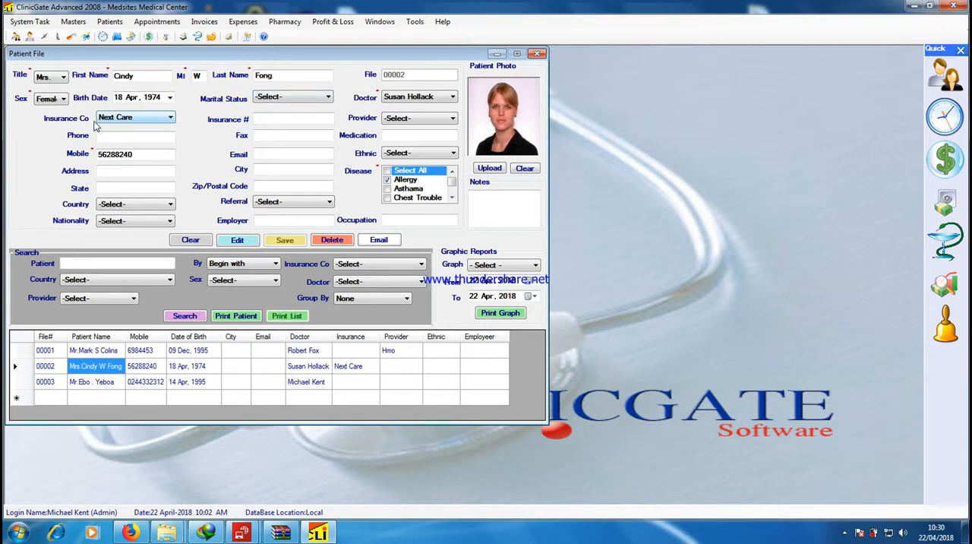
click(116, 119)
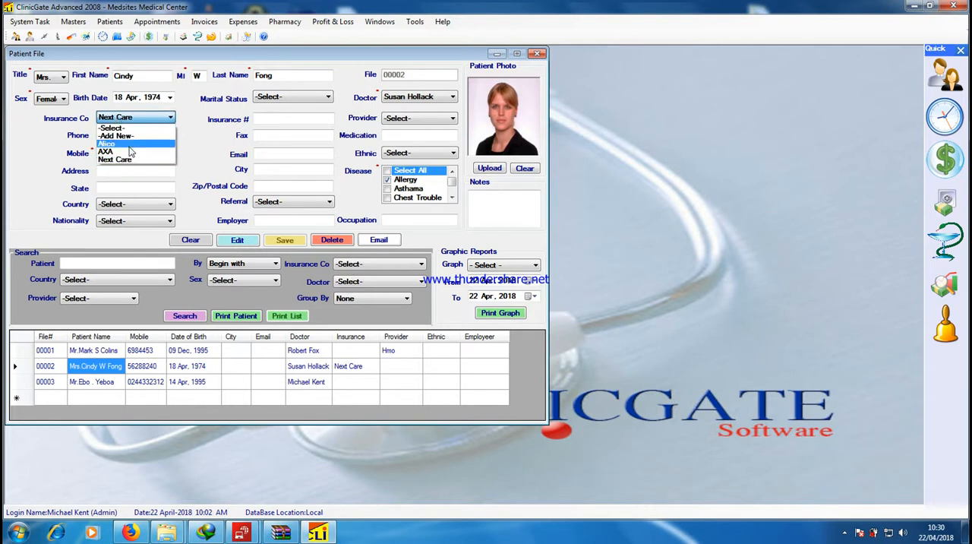
click(129, 145)
click(279, 119)
click(127, 138)
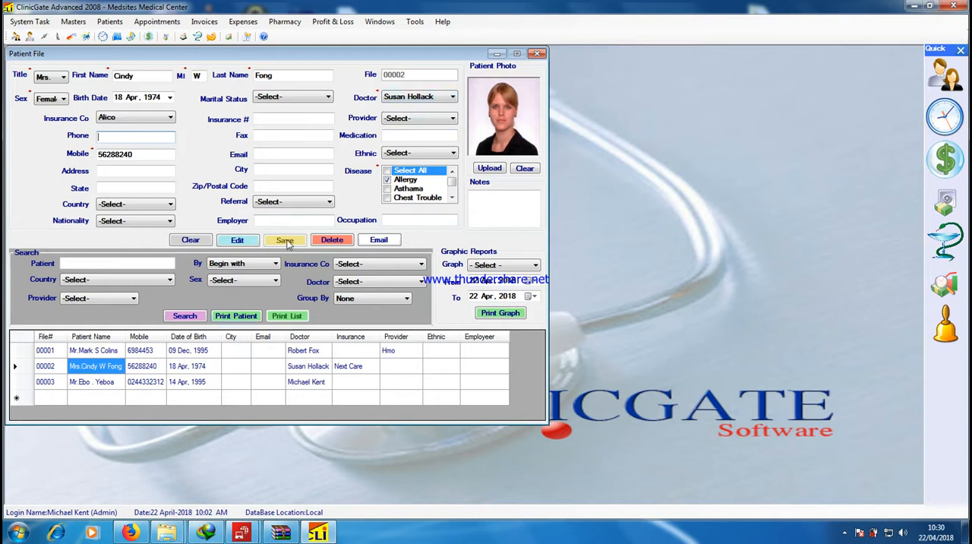
Load the first patient's record, preview its printable patient file at full size, and close the preview and the patient files
click(112, 351)
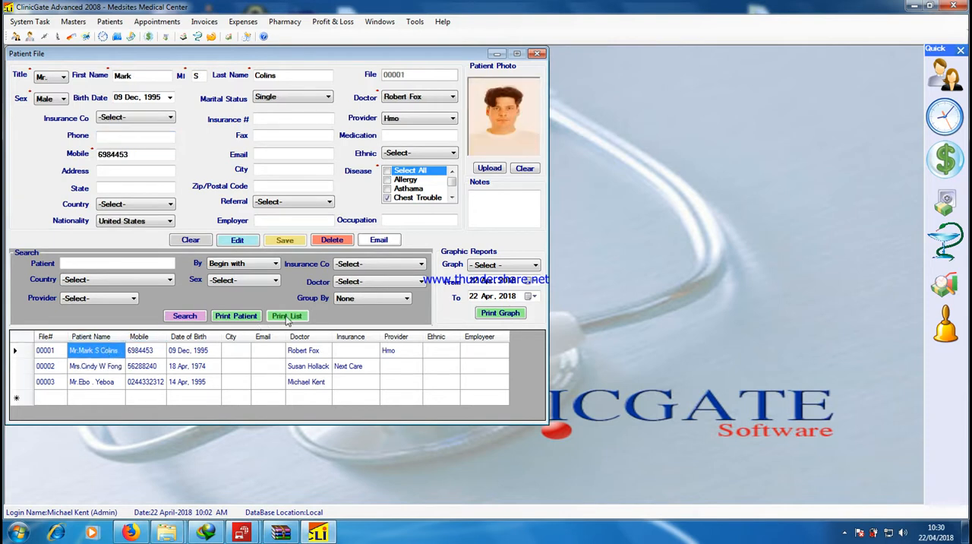
click(234, 319)
click(236, 316)
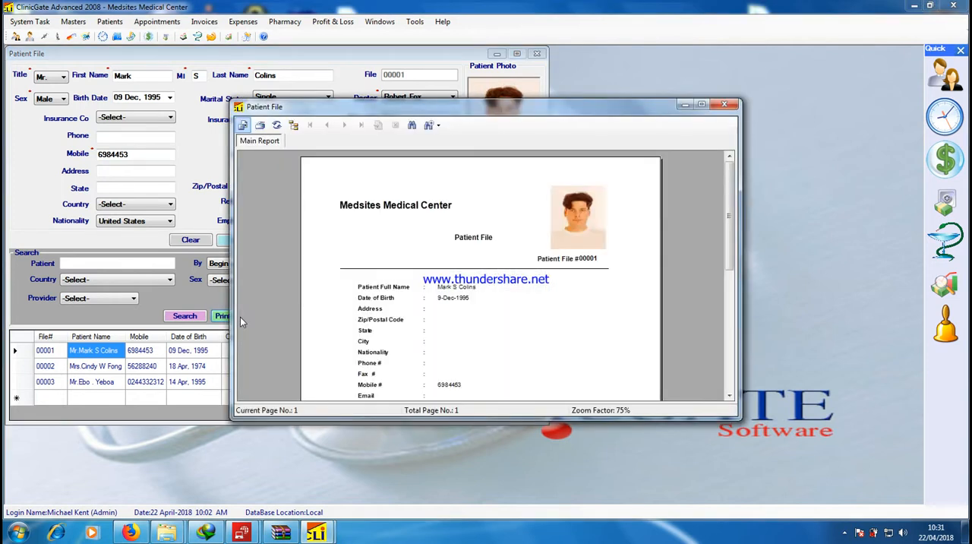
click(703, 107)
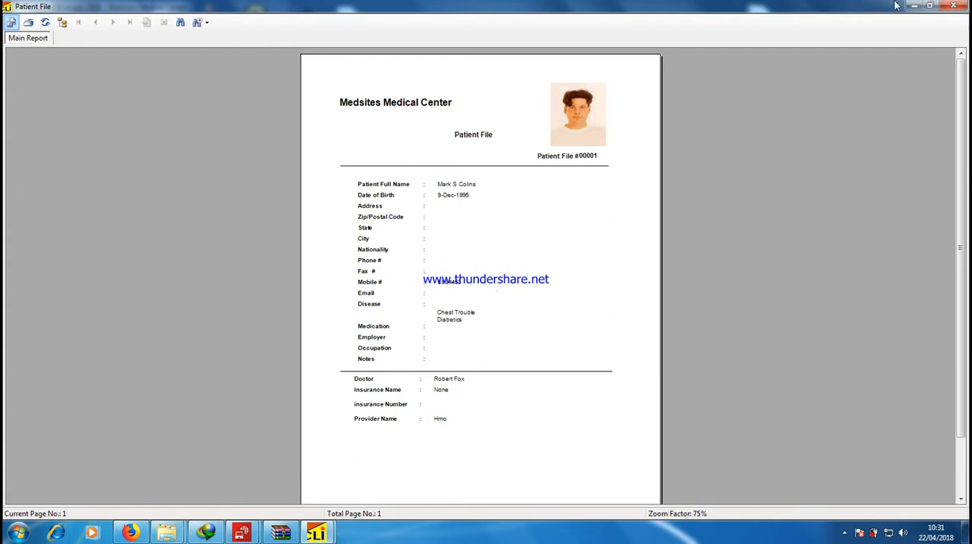
click(953, 5)
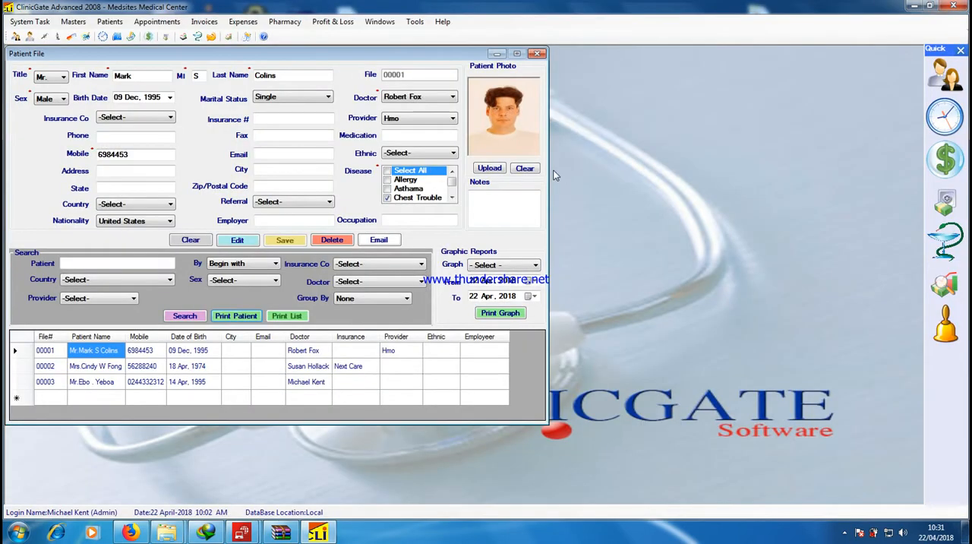
click(539, 54)
Open the patient medical records and choose the last listed patient and the first listed doctor for a new entry
click(110, 22)
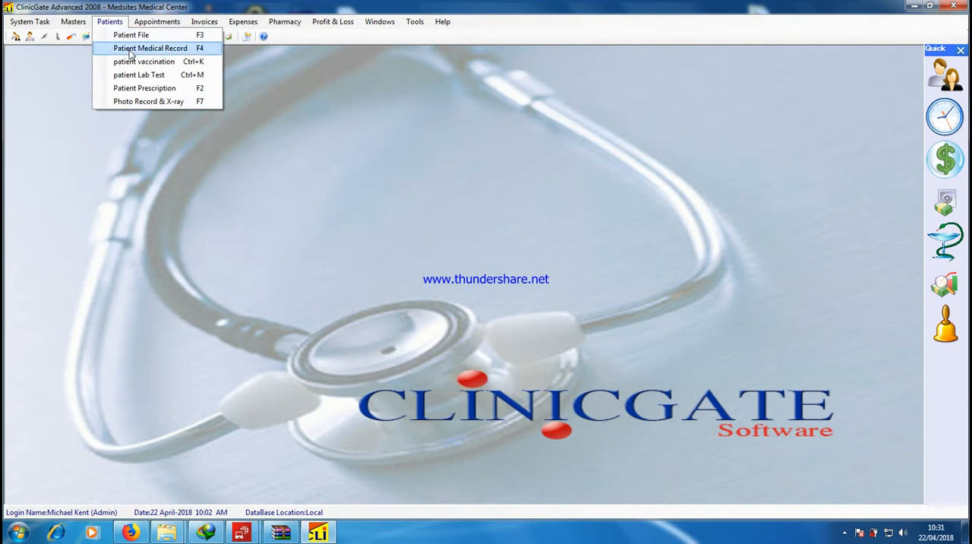
click(131, 50)
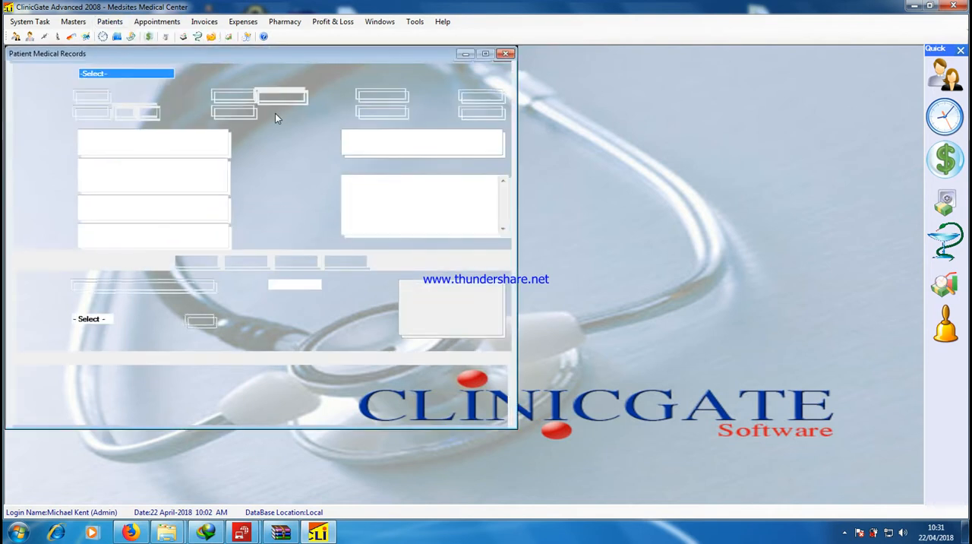
click(122, 76)
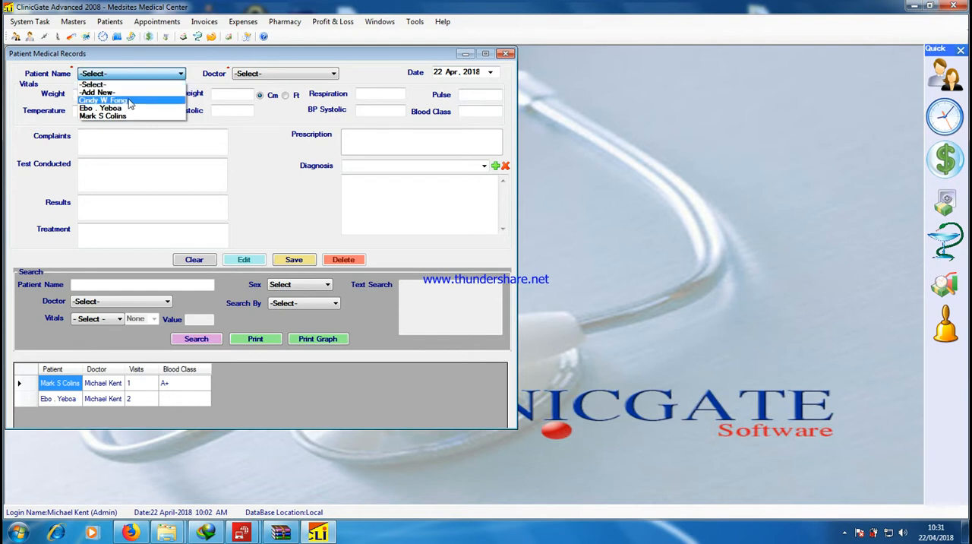
click(103, 116)
click(255, 74)
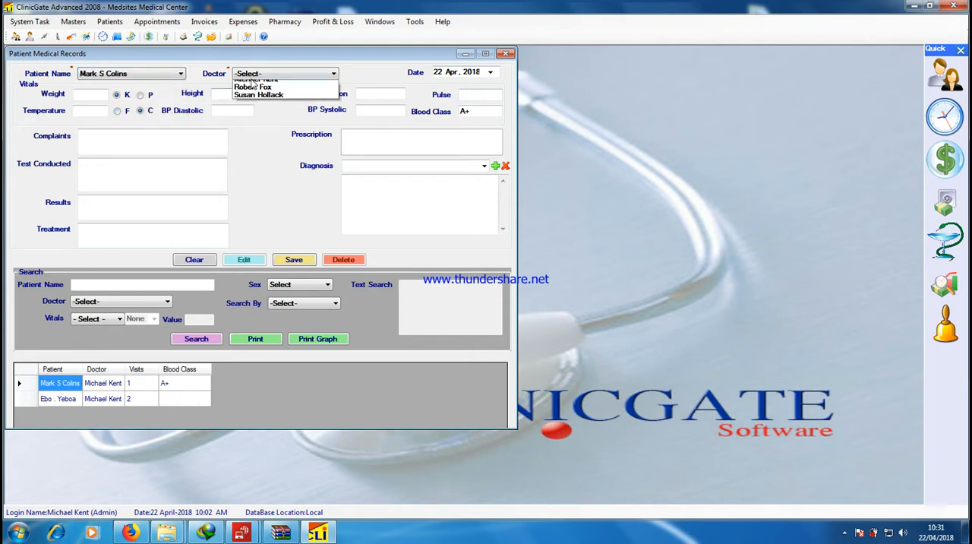
click(253, 101)
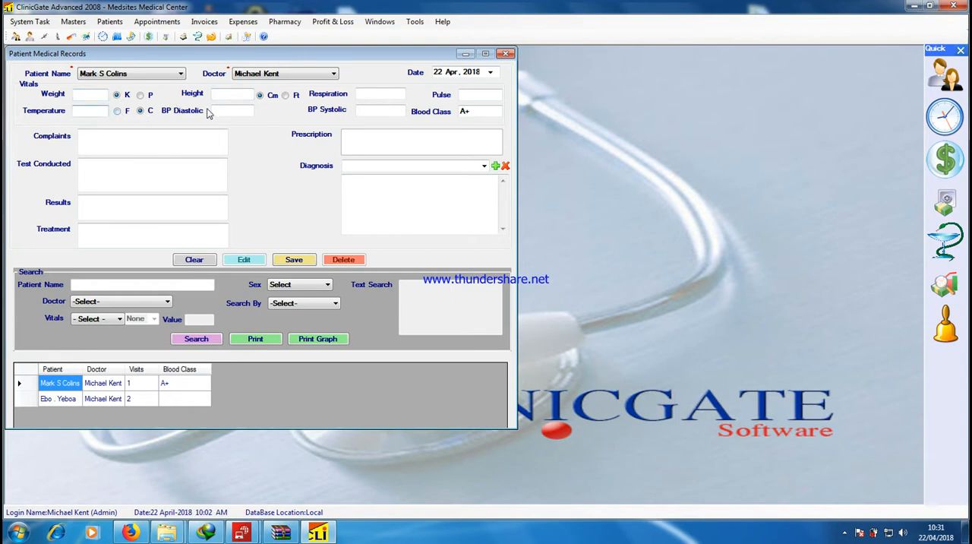
Go through the vitals, complaints, and treatment fields of the medical record, and close it without saving
click(226, 91)
click(369, 114)
click(471, 95)
click(121, 143)
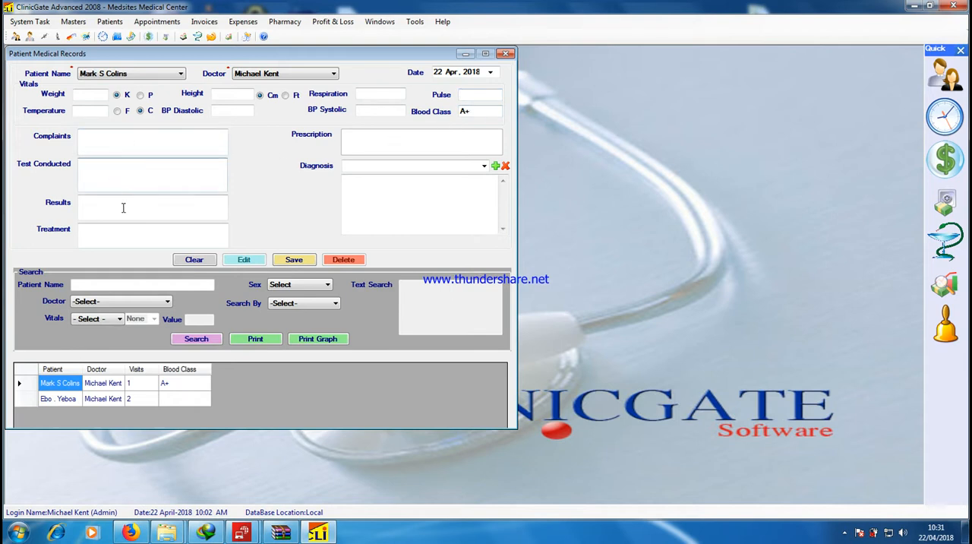
click(142, 241)
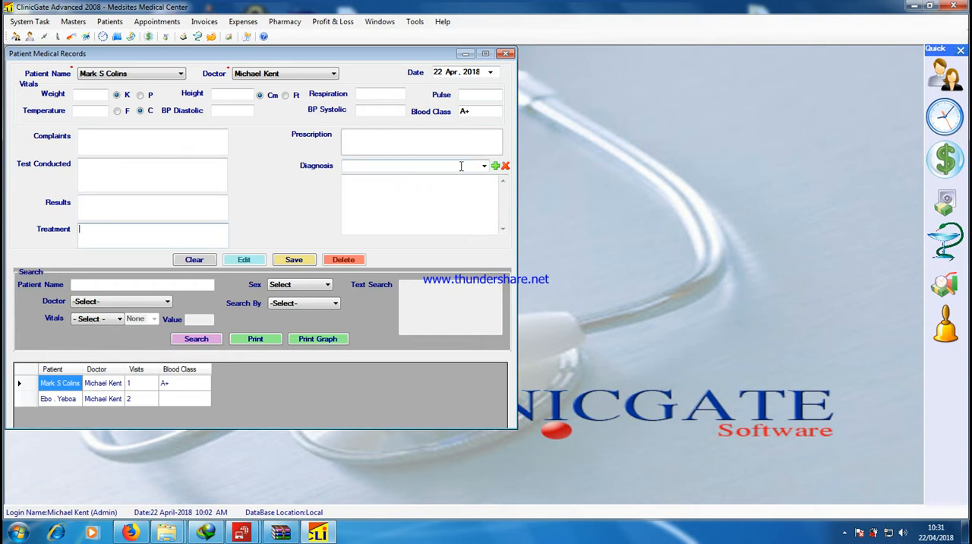
click(506, 53)
Open the patient prescriptions, look up a product starting with P, add Para Tabs 434 to the prescription, and close without saving
click(110, 21)
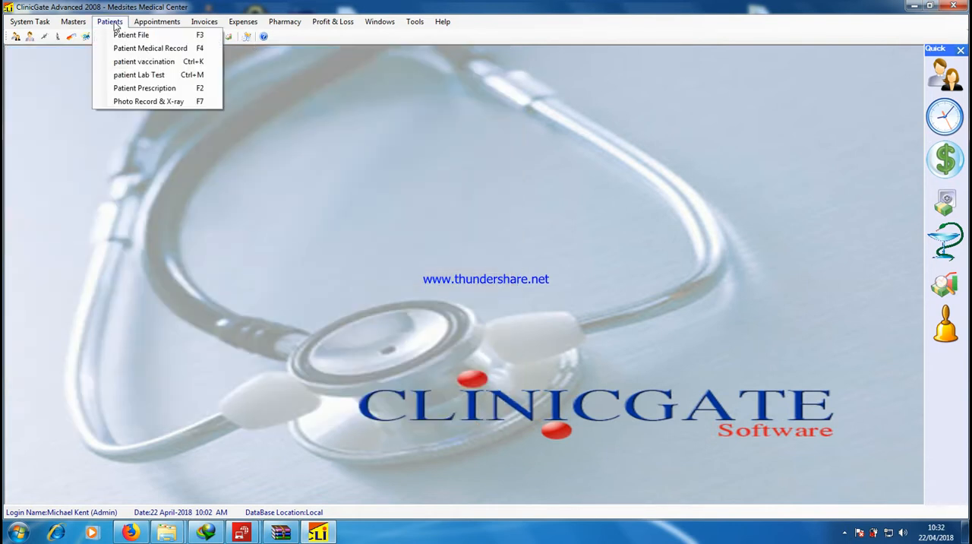
click(168, 89)
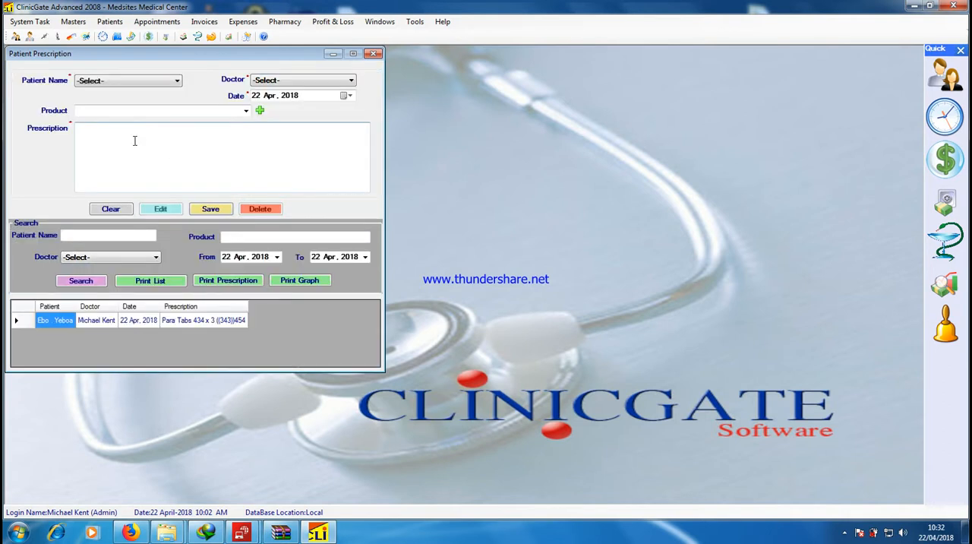
click(97, 111)
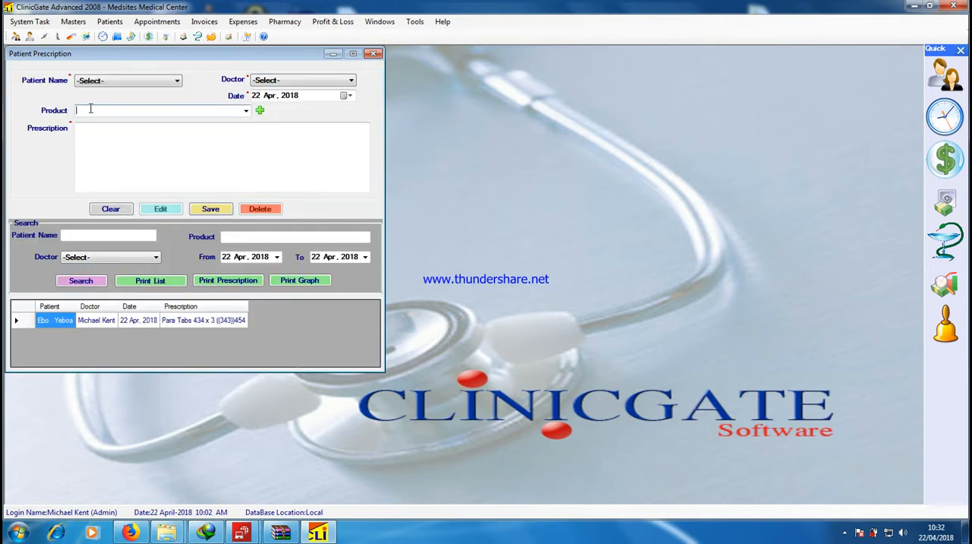
text(P)
double_click(86, 141)
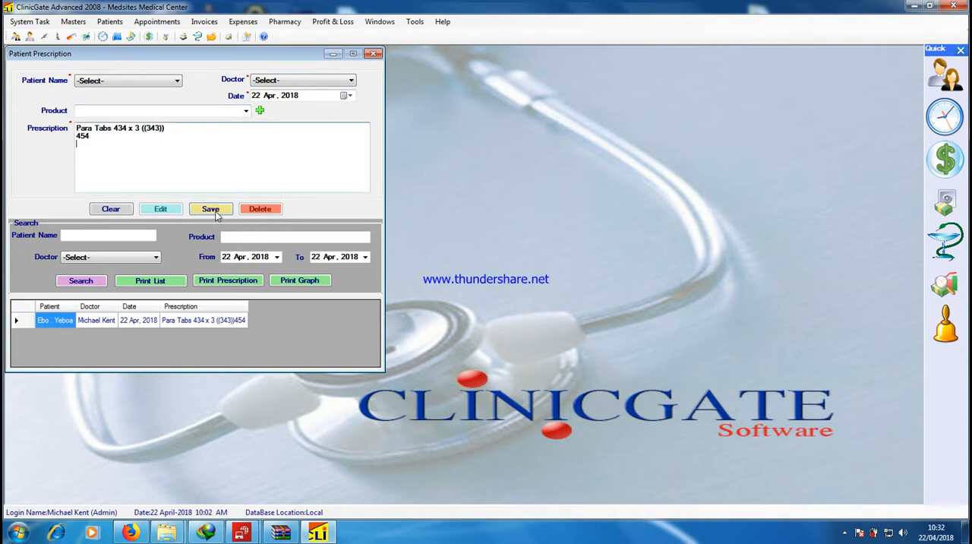
click(373, 54)
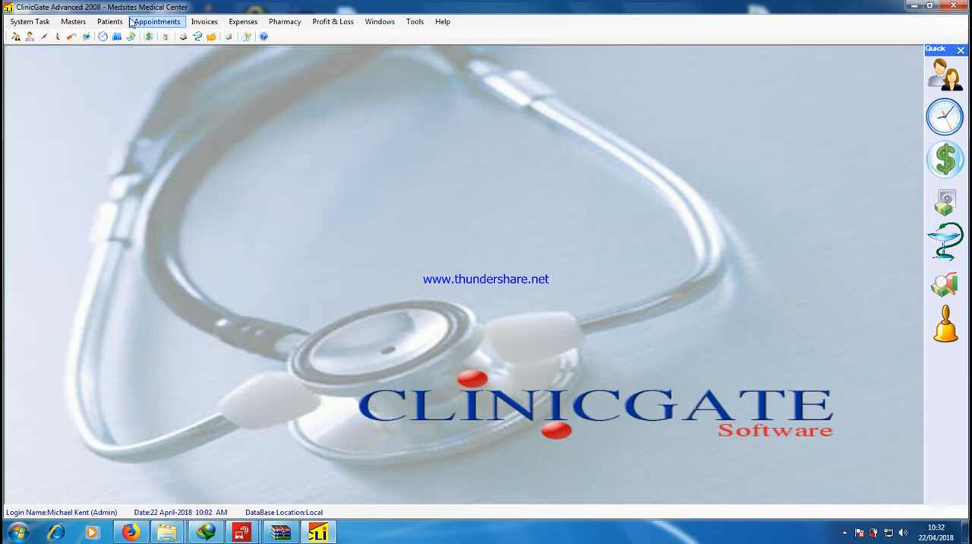
Open the patient photo and X-ray record dated 14 Apr, 2018 and import the picture 1.jpg into it
click(109, 22)
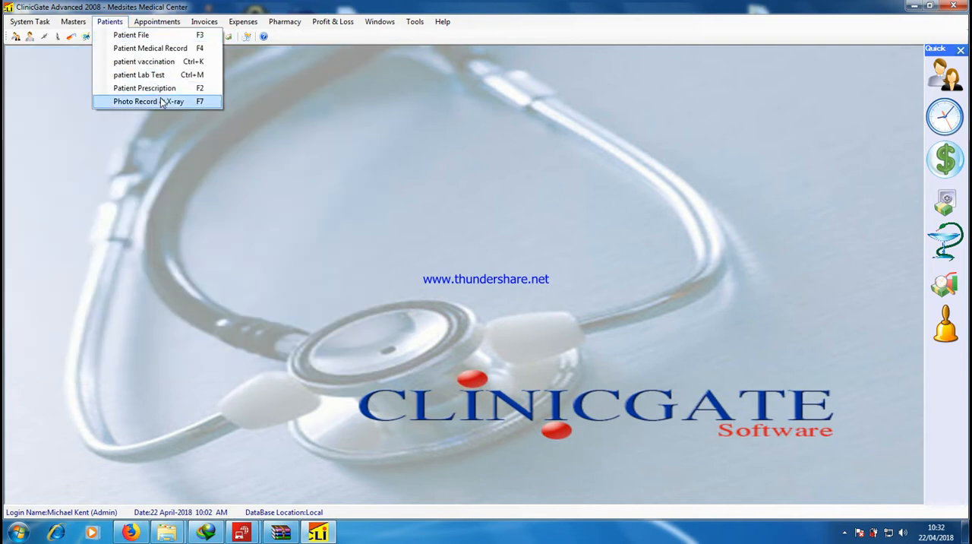
click(160, 101)
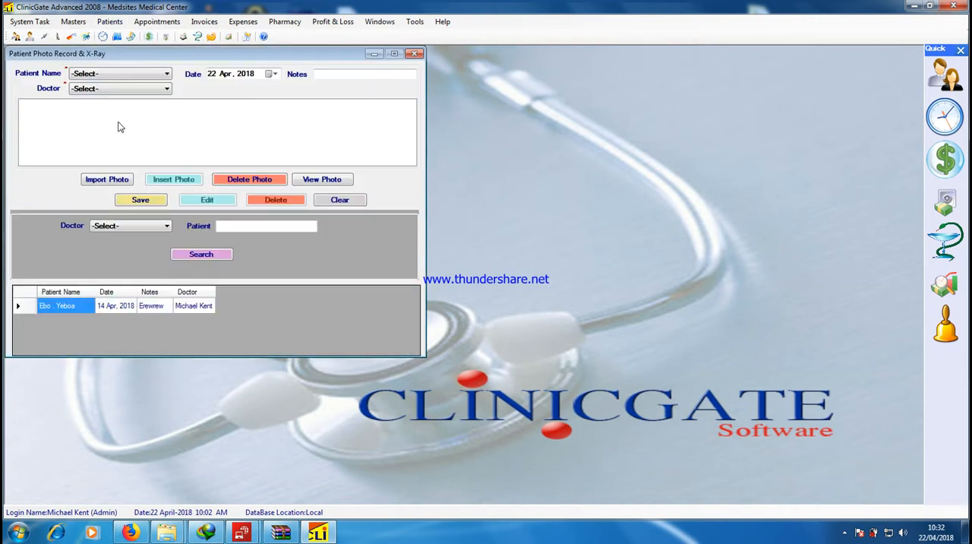
click(83, 312)
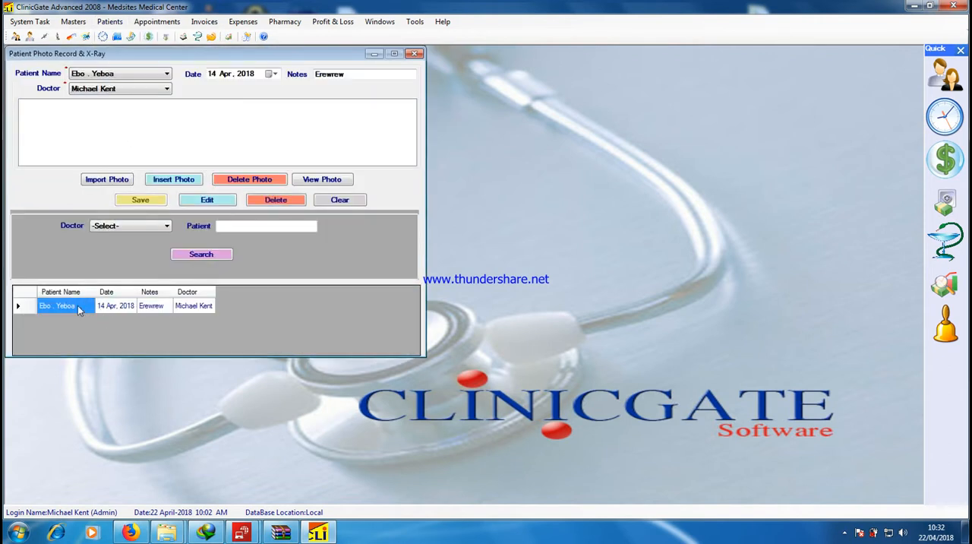
click(118, 183)
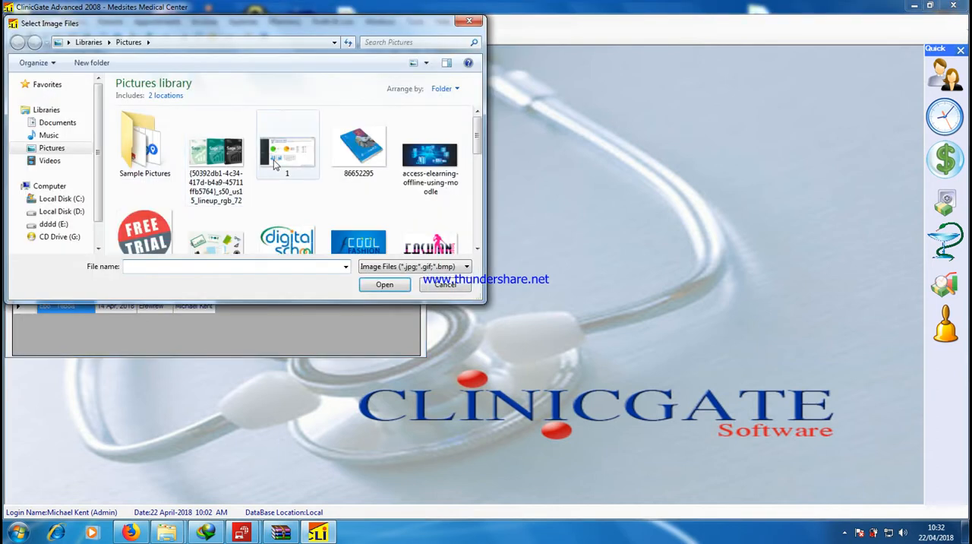
double_click(273, 159)
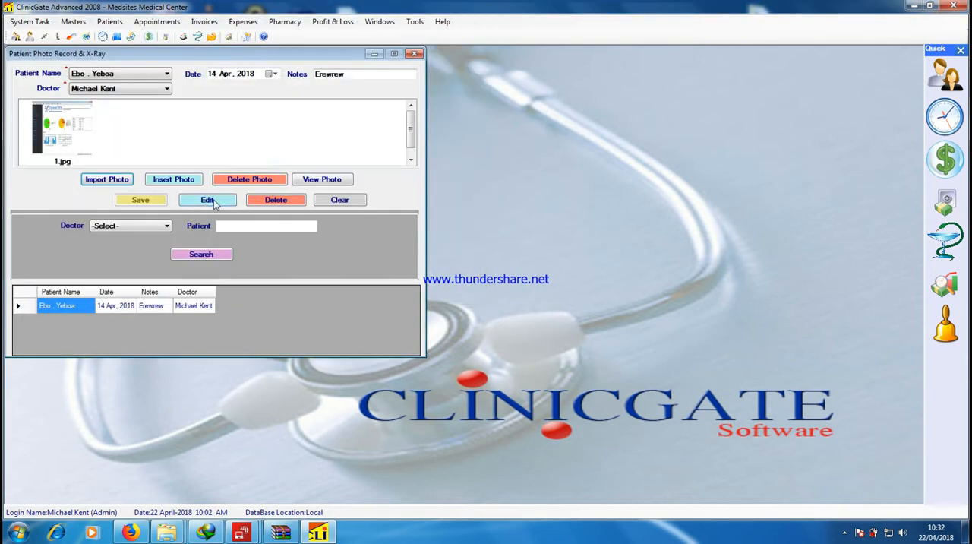
Save the edit to the photo and X-ray record, load the record again to check it, and close it
click(215, 200)
click(520, 302)
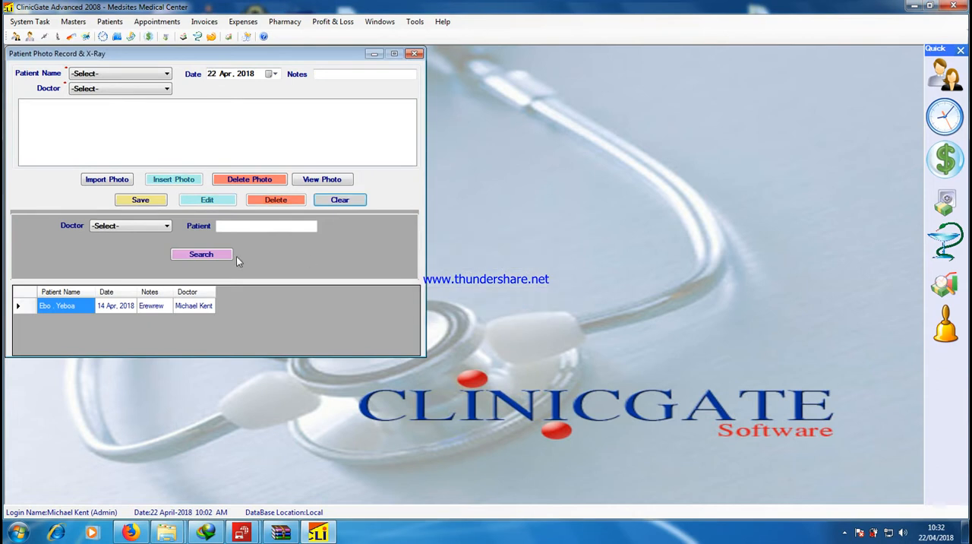
click(79, 308)
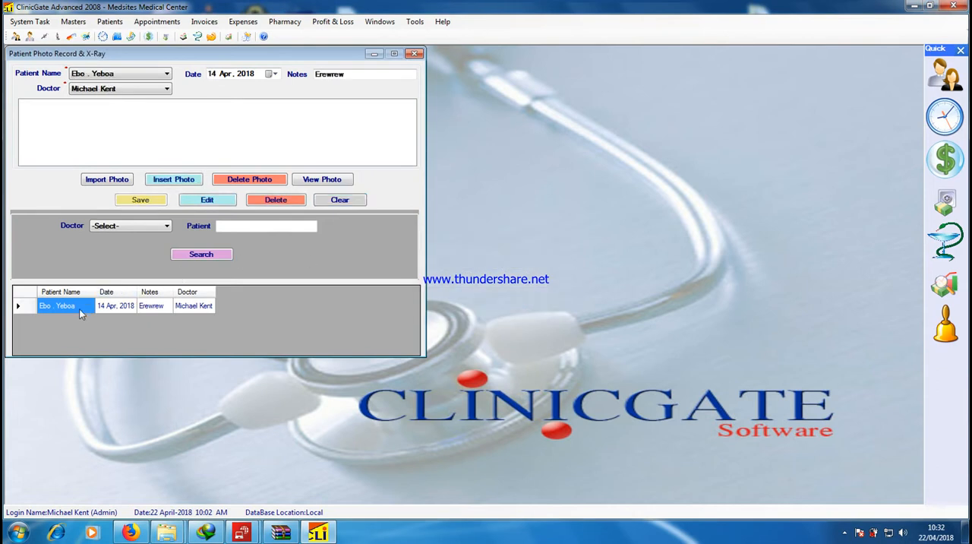
click(414, 53)
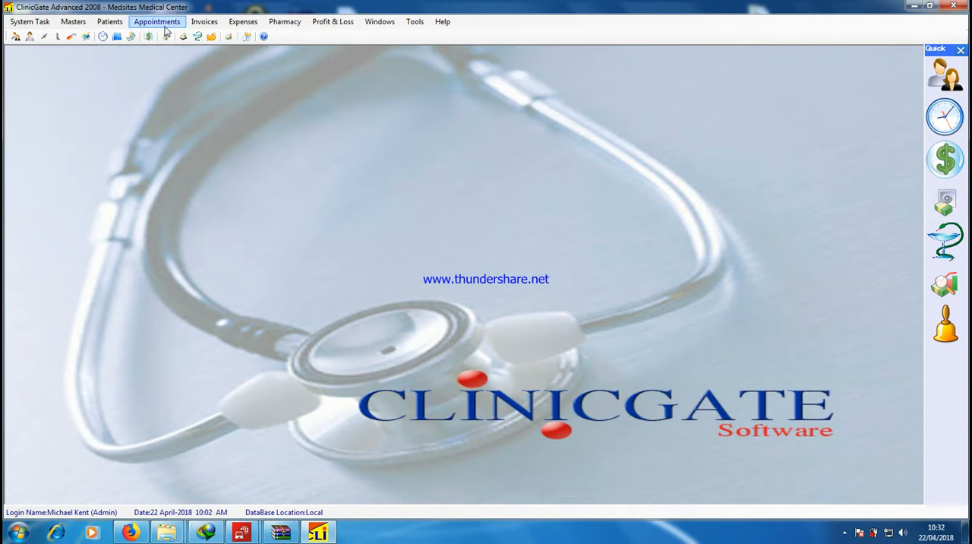
Open pharmacy purchases, fill in supplier Rite Aid, product Enbrel Injection 25 mg X 4 and the doctor, and close without saving
click(288, 23)
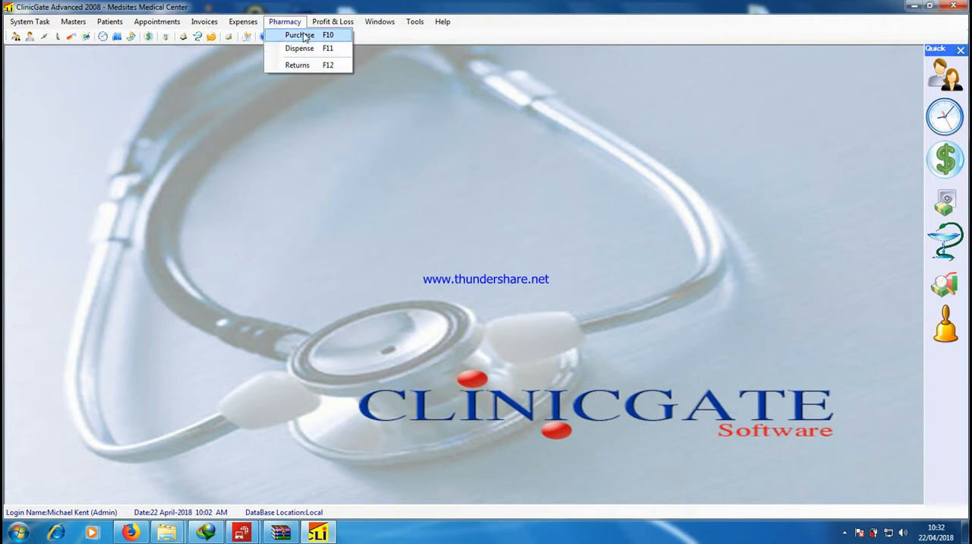
click(305, 38)
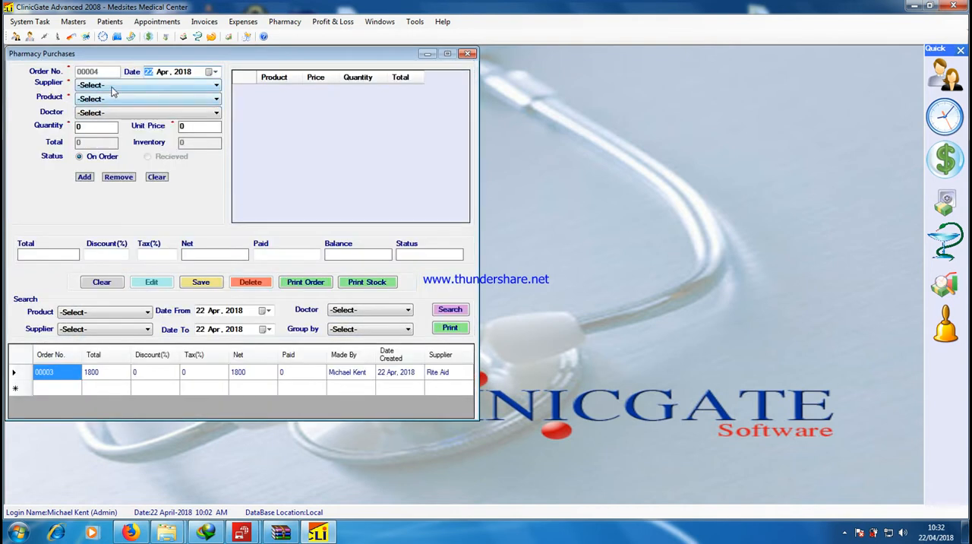
click(112, 85)
click(133, 112)
click(133, 100)
click(133, 126)
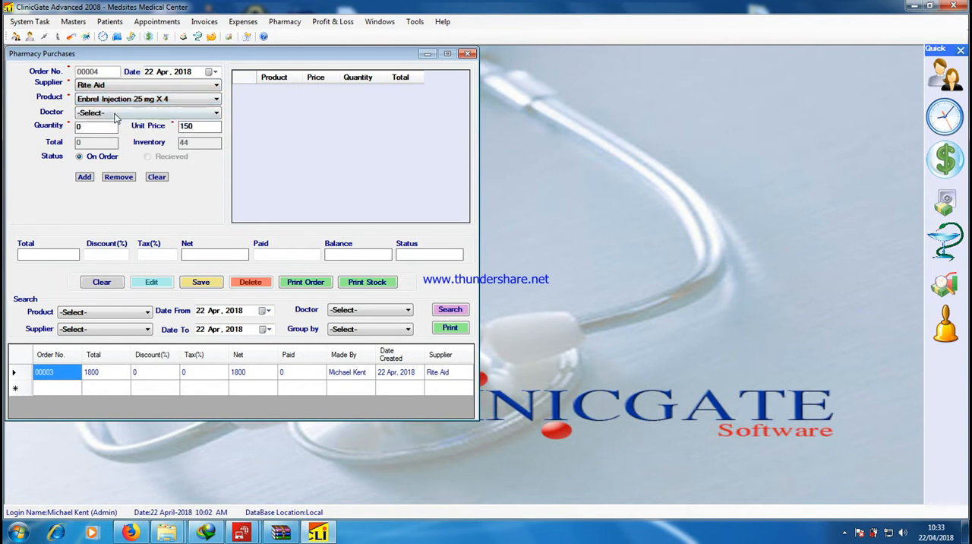
click(115, 112)
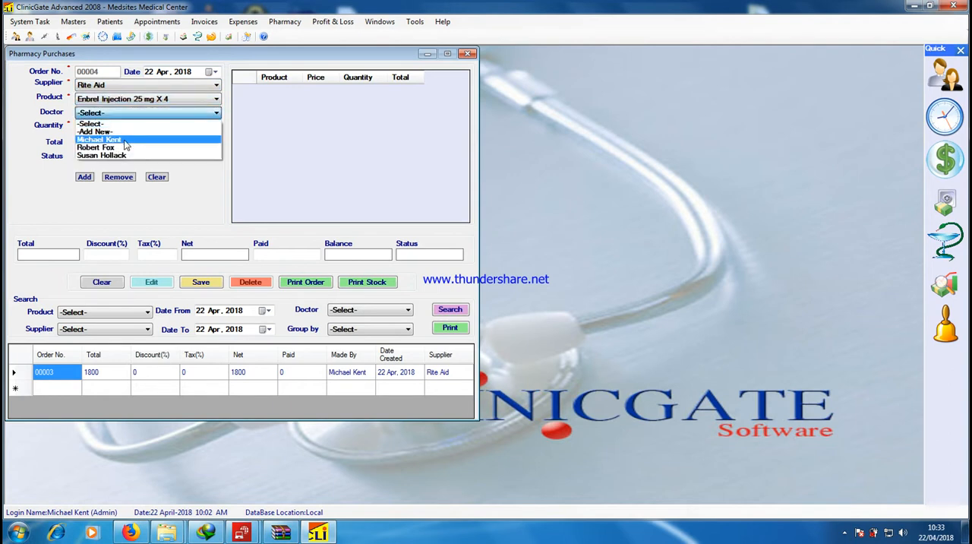
click(124, 140)
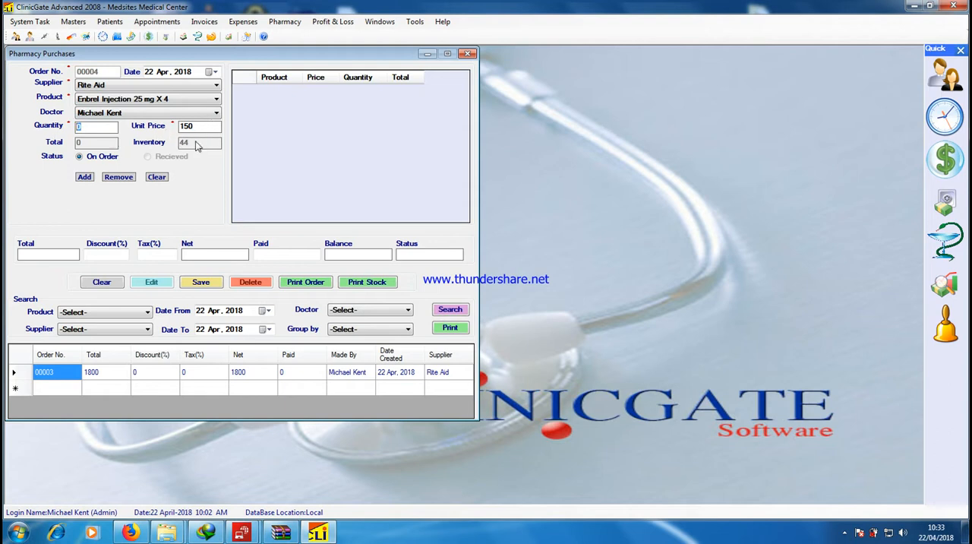
click(468, 53)
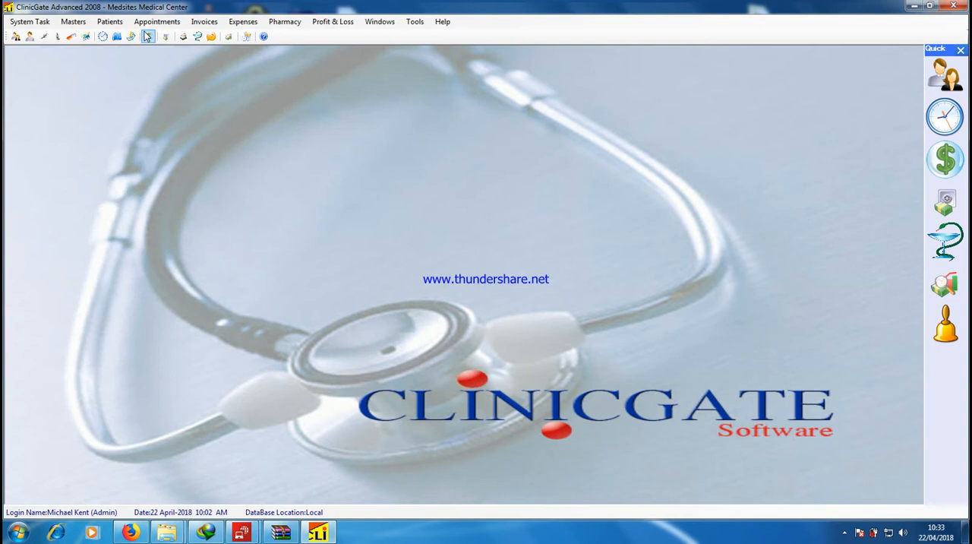
Open pharmacy dispenses, add 12 of Para Tabs 434 X 3 for the patient, and close without saving
click(285, 22)
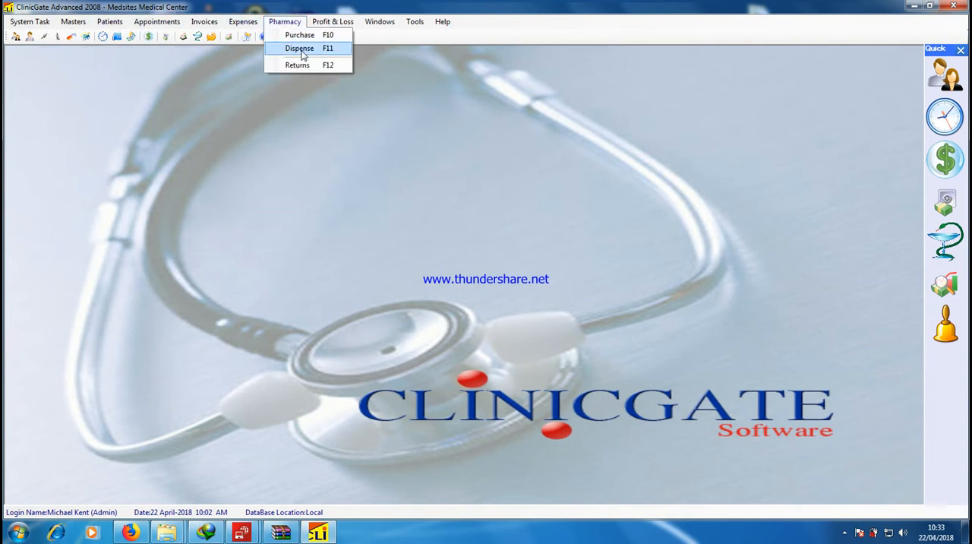
click(298, 49)
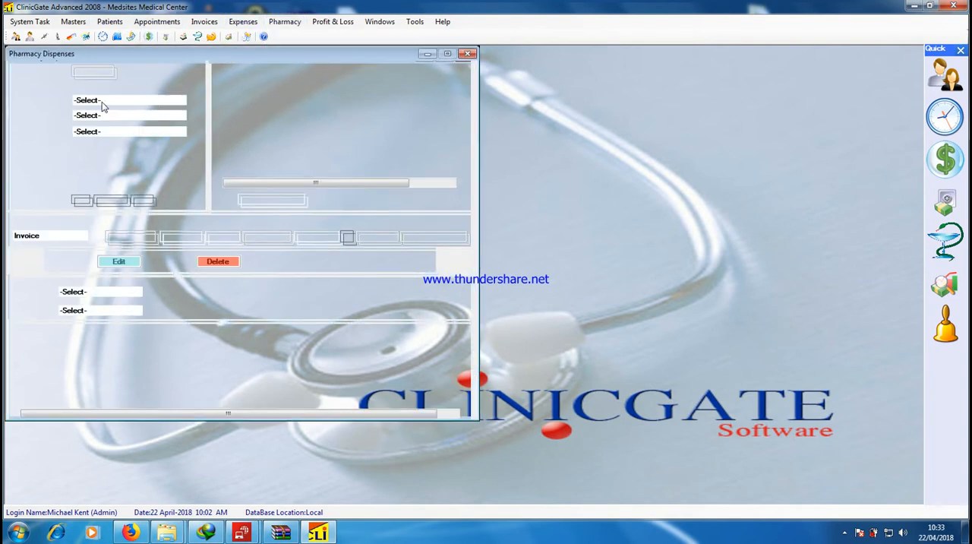
click(106, 99)
click(118, 136)
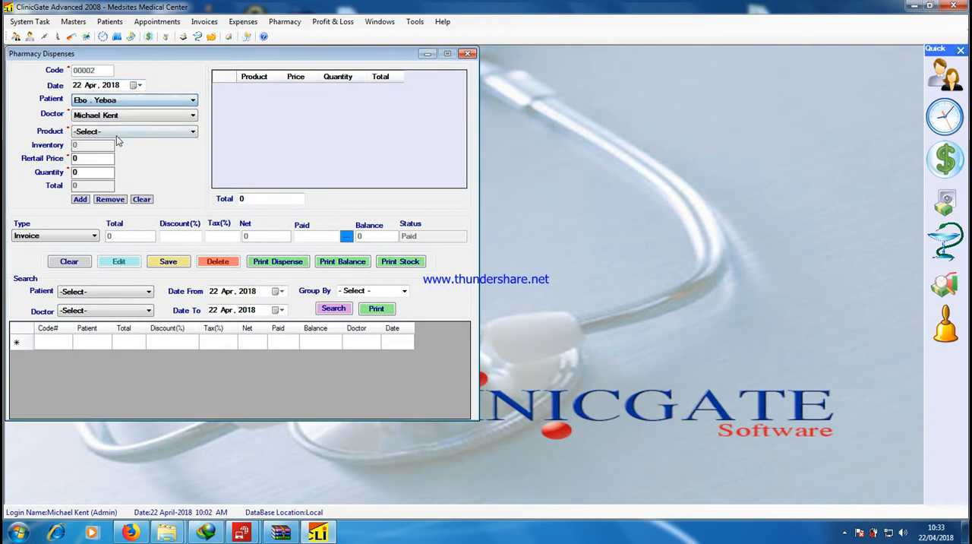
click(123, 133)
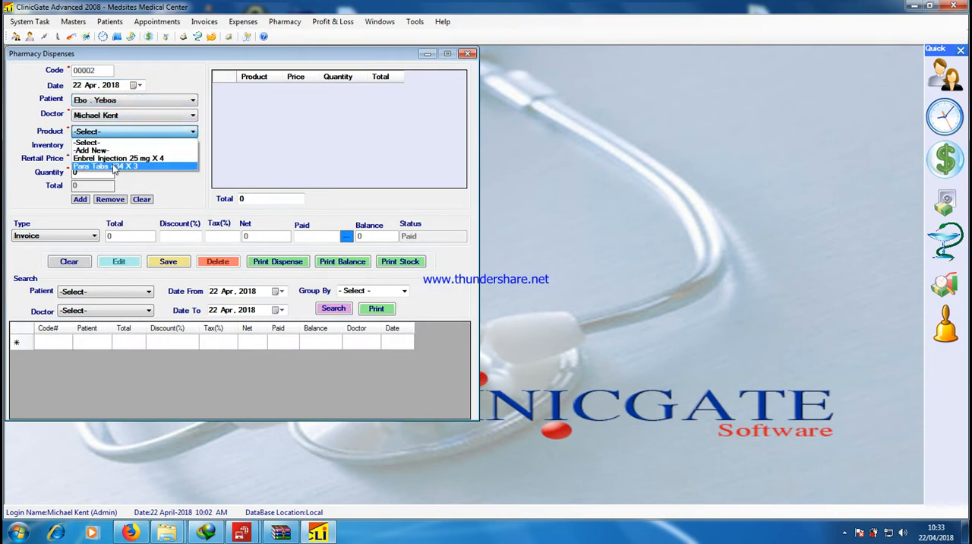
click(95, 168)
text(12)
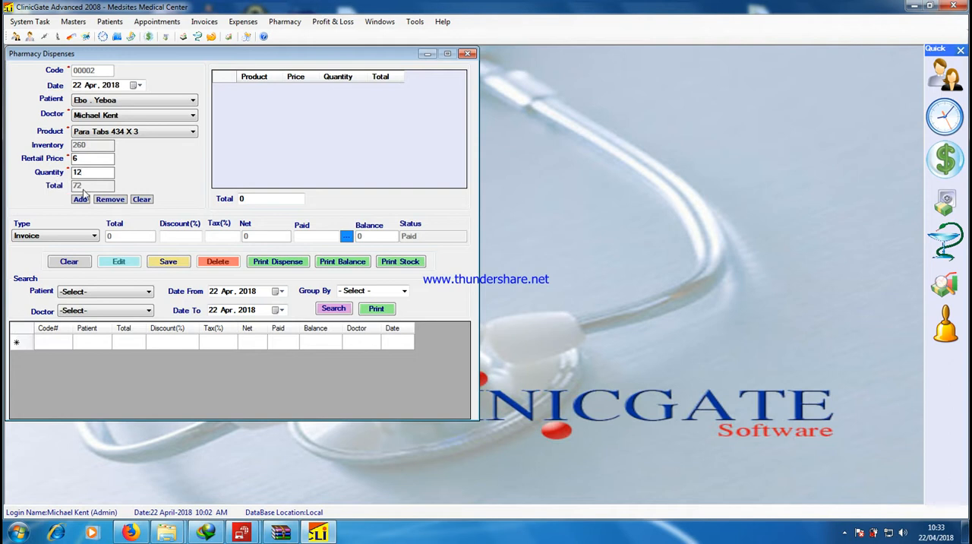
click(80, 199)
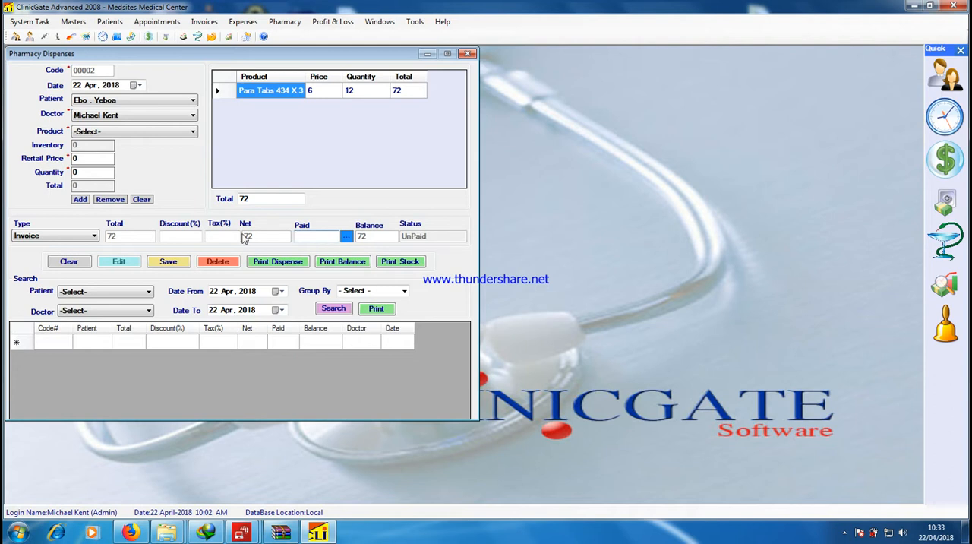
click(190, 236)
click(468, 53)
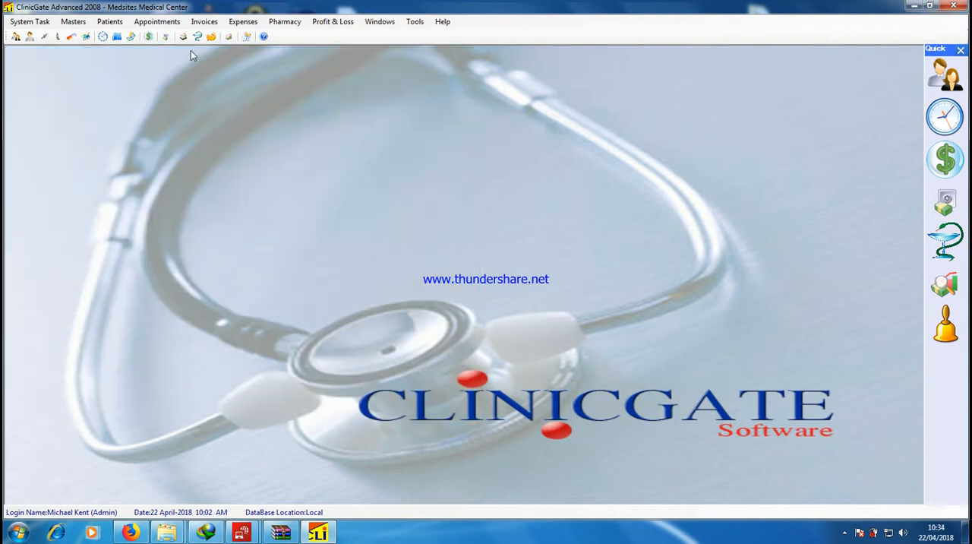
Open the daily appointments, start a new appointment from a calendar slot, select the patient, and close without saving
click(153, 24)
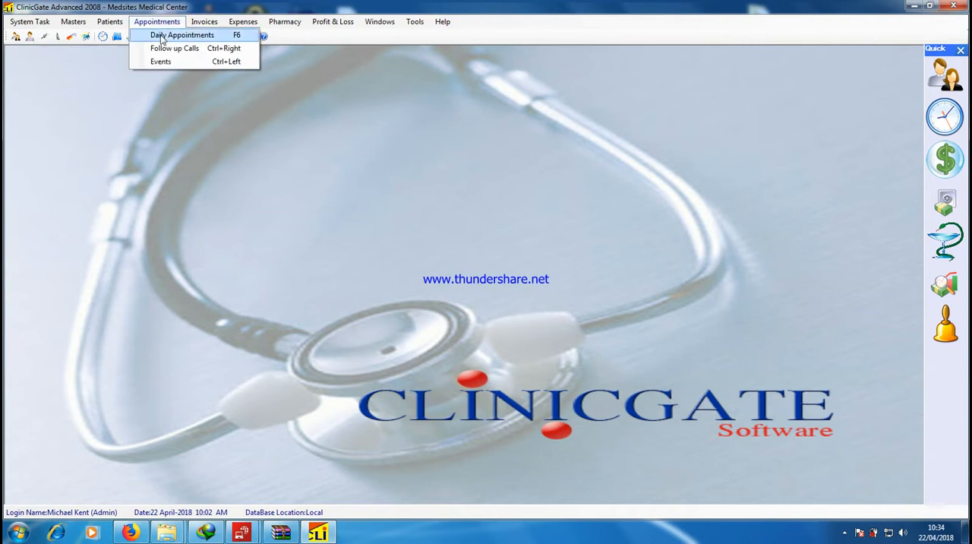
click(162, 36)
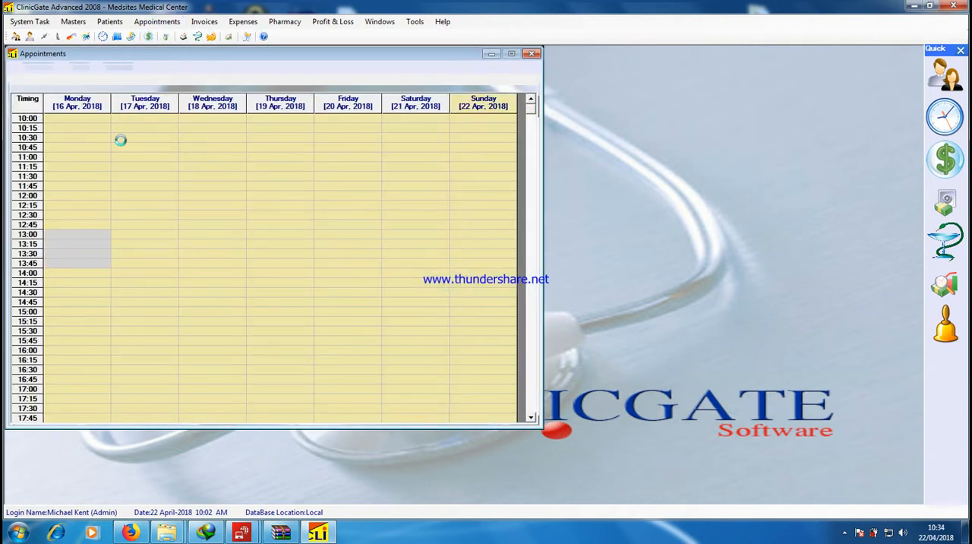
double_click(142, 180)
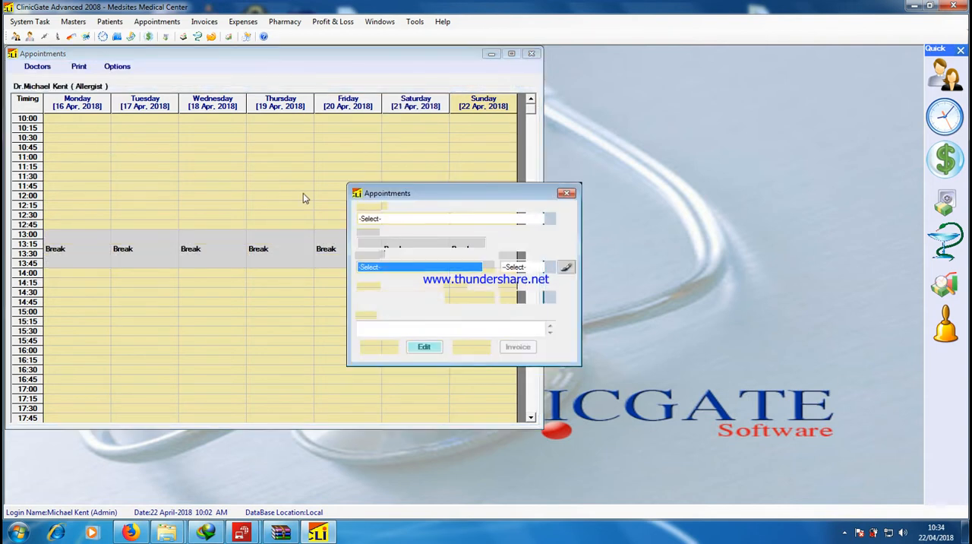
click(397, 219)
click(393, 253)
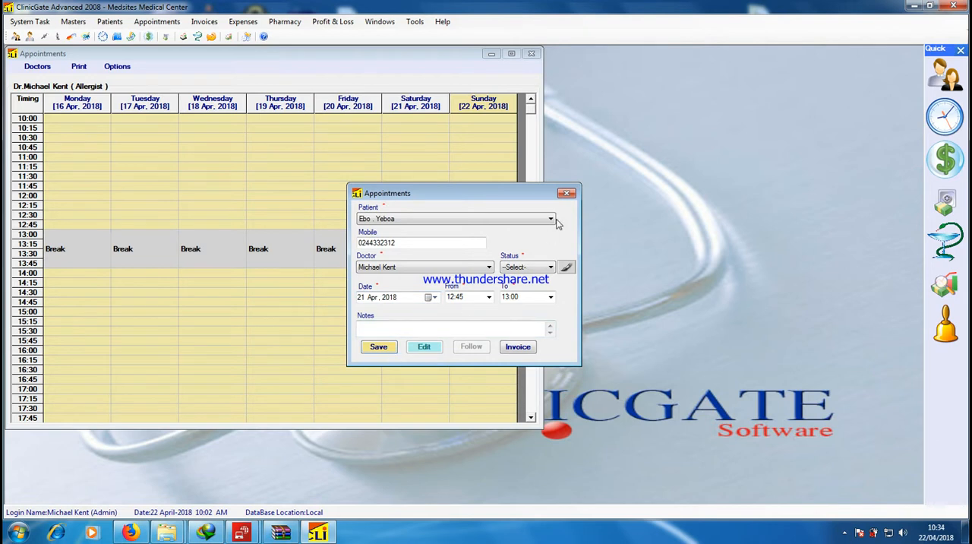
click(568, 195)
click(531, 53)
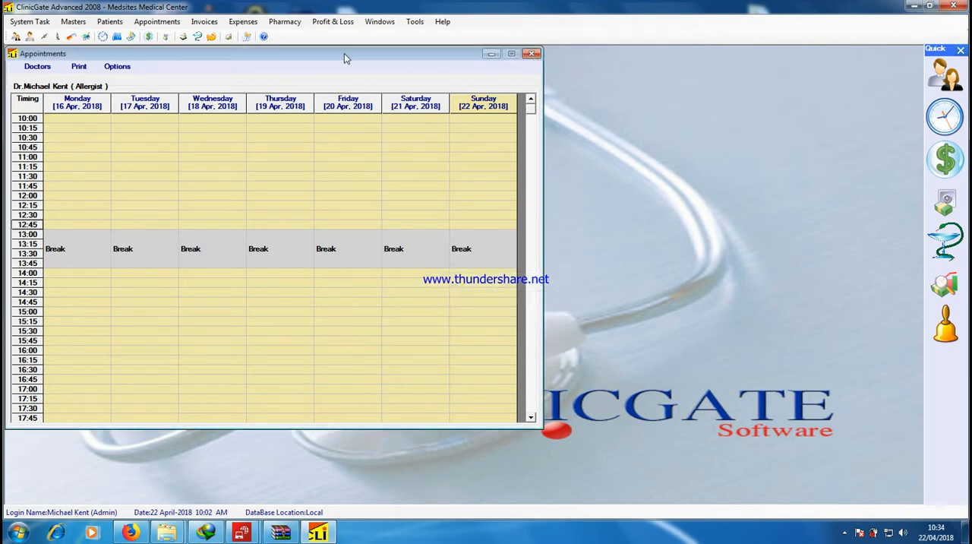
Open the follow-up calls form, look over its fields, and close it
click(110, 22)
click(156, 21)
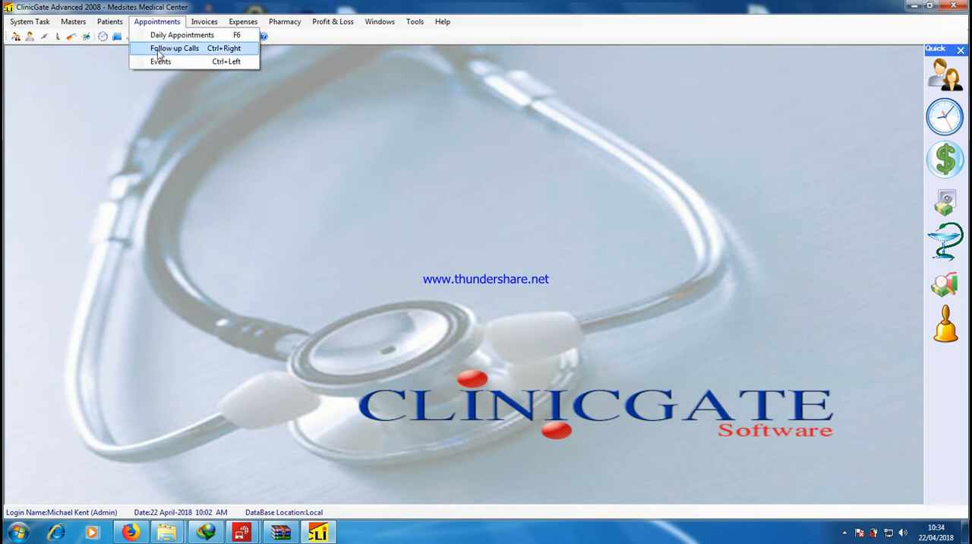
click(158, 51)
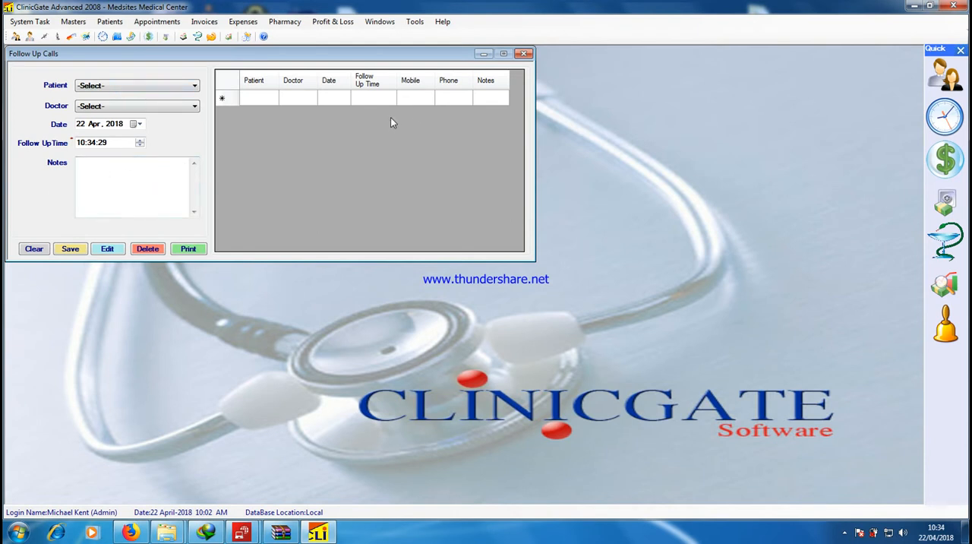
click(525, 53)
click(157, 22)
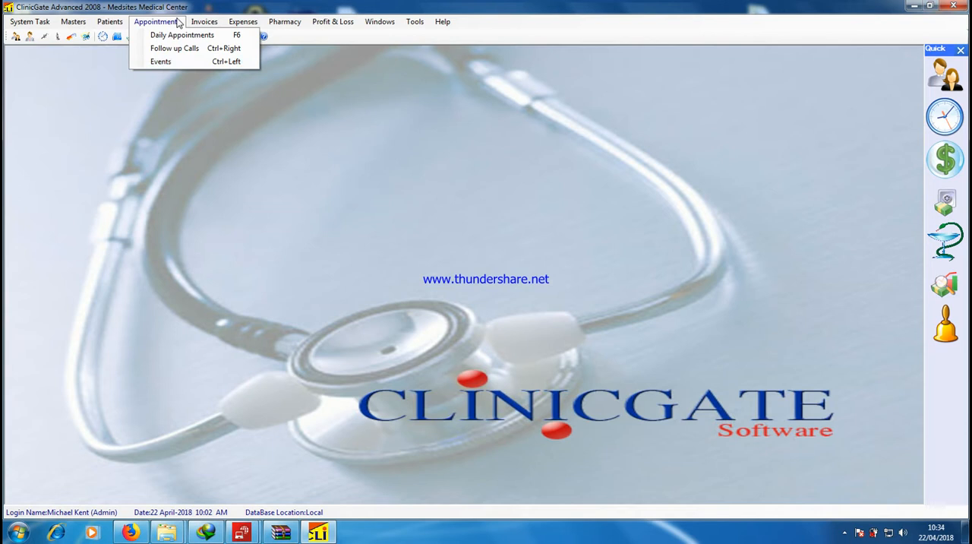
click(393, 99)
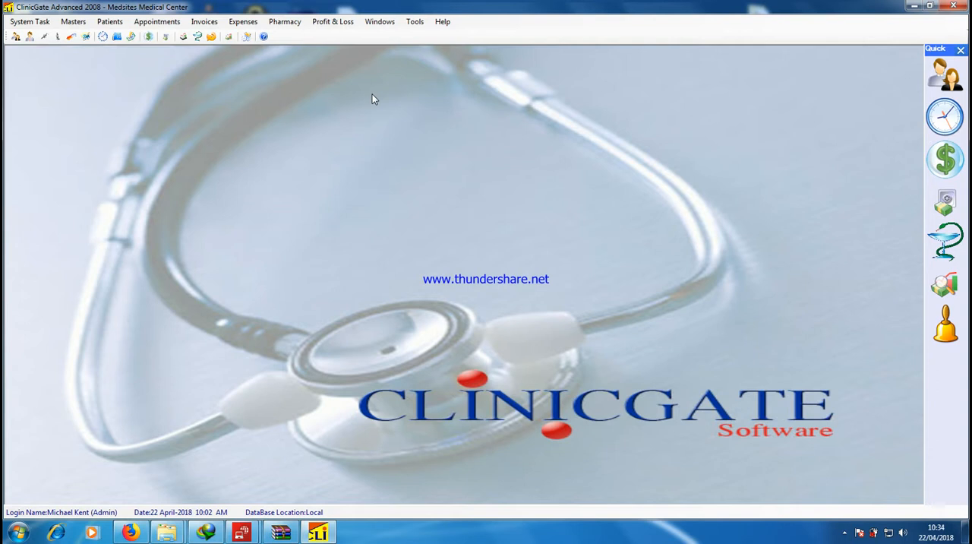
Start a new invoice for the patient with Cash as the payment mode
click(199, 26)
click(198, 26)
click(198, 26)
click(211, 37)
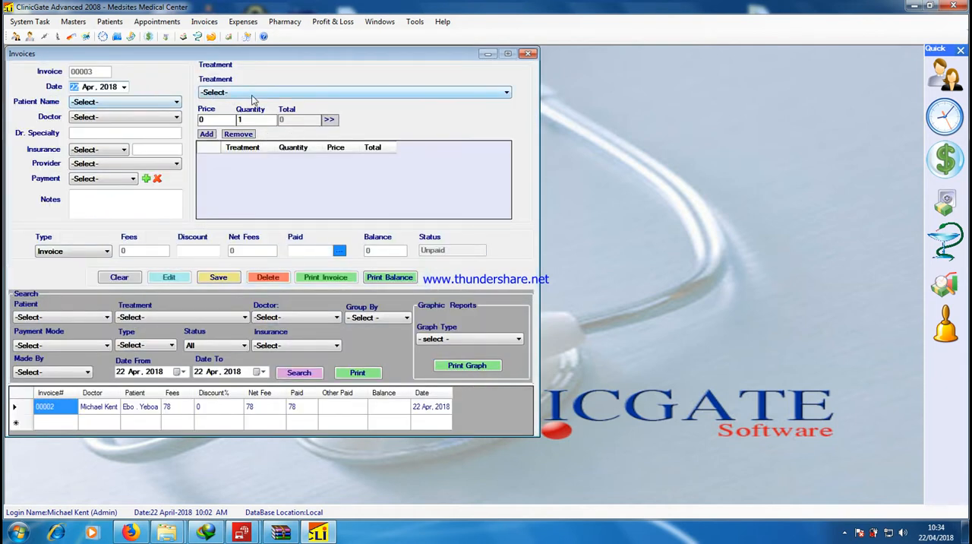
click(130, 102)
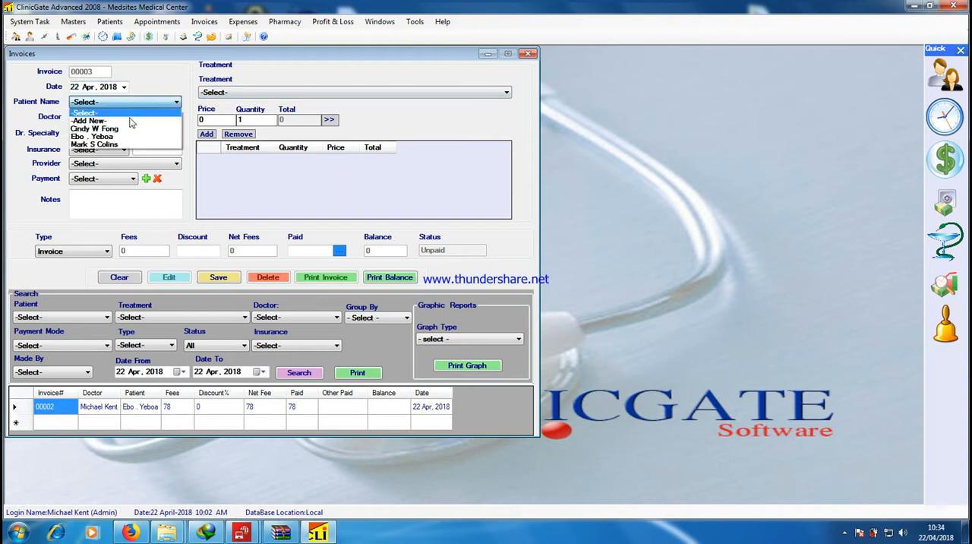
click(130, 140)
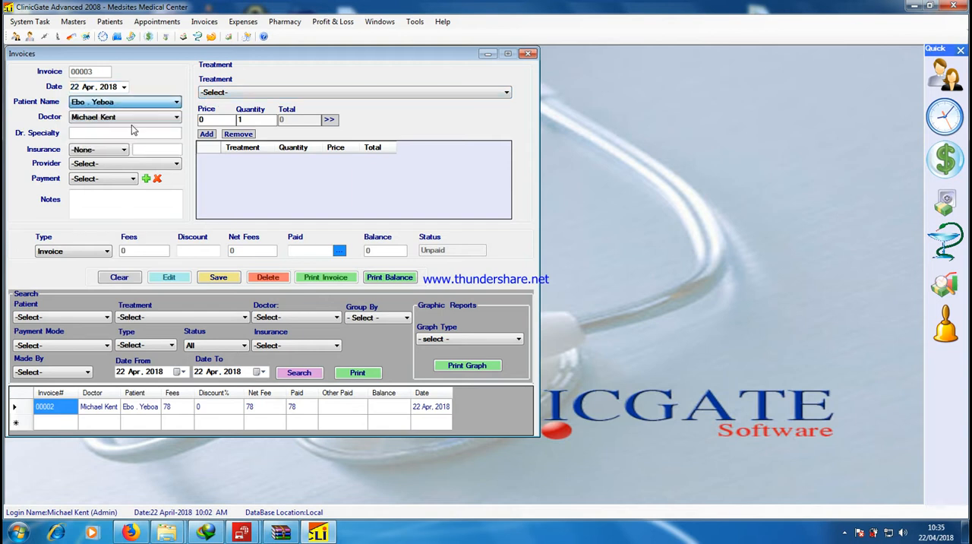
click(102, 179)
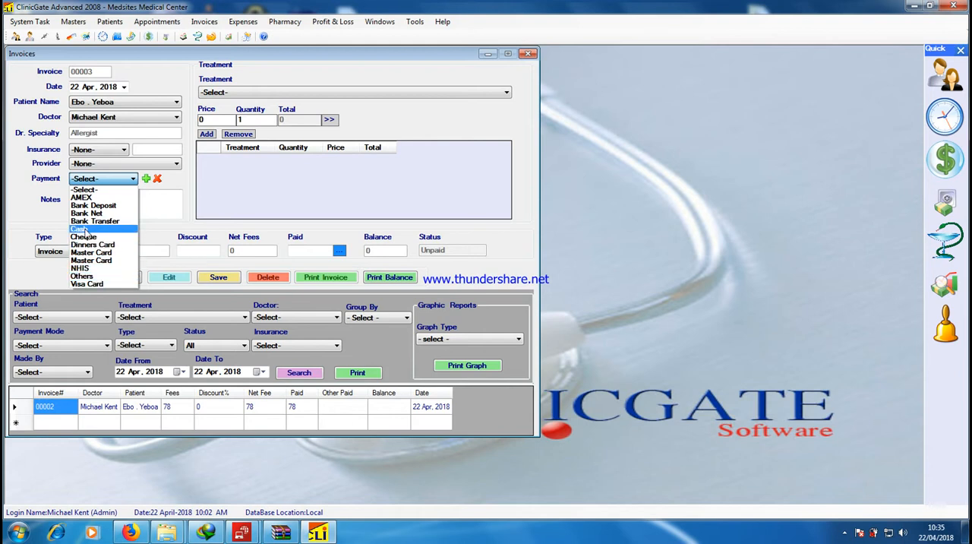
click(85, 228)
Add the Admited treatment to the invoice, enter 78 as the paid amount, and save the invoice
click(236, 94)
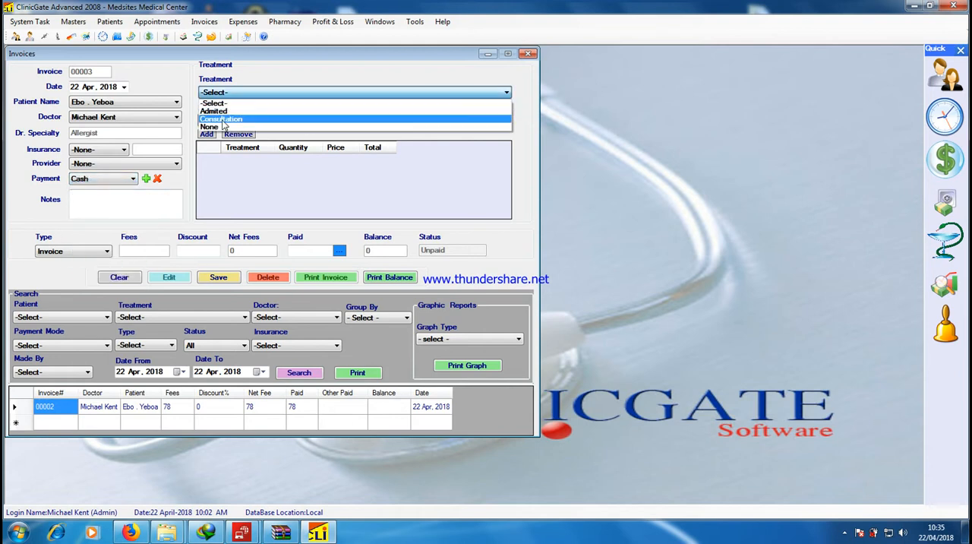
click(221, 111)
click(208, 136)
click(319, 251)
text(78)
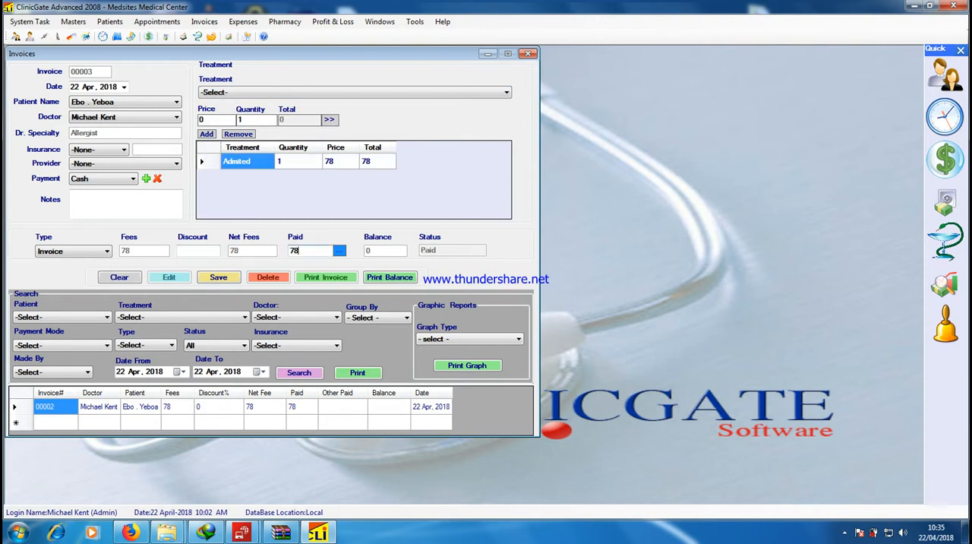
click(233, 277)
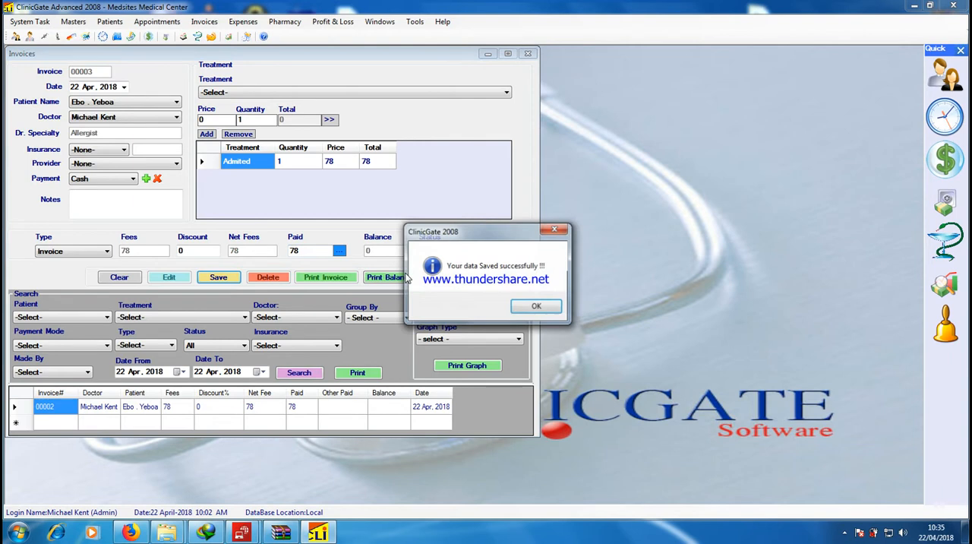
click(536, 306)
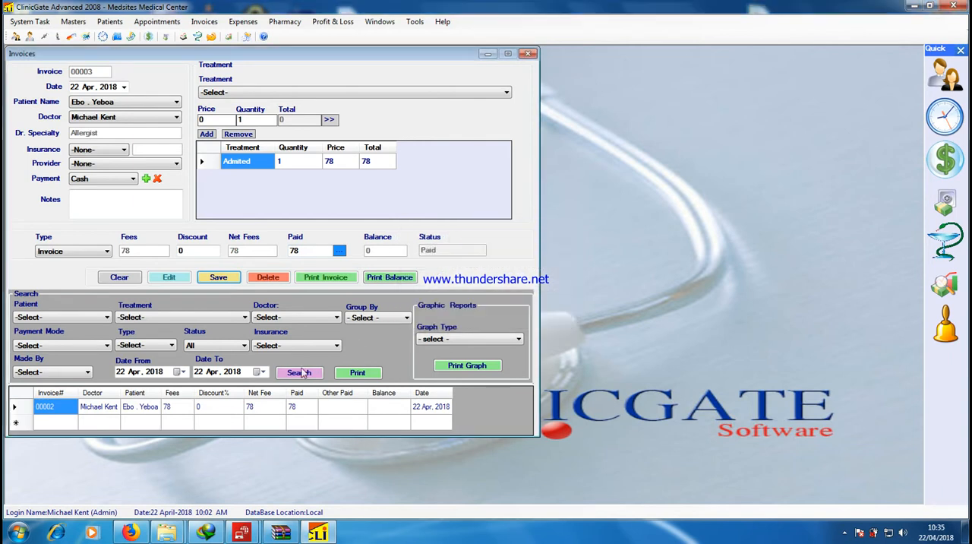
Load the saved invoice, view its printable report maximized, and close the report and the invoices form
click(90, 412)
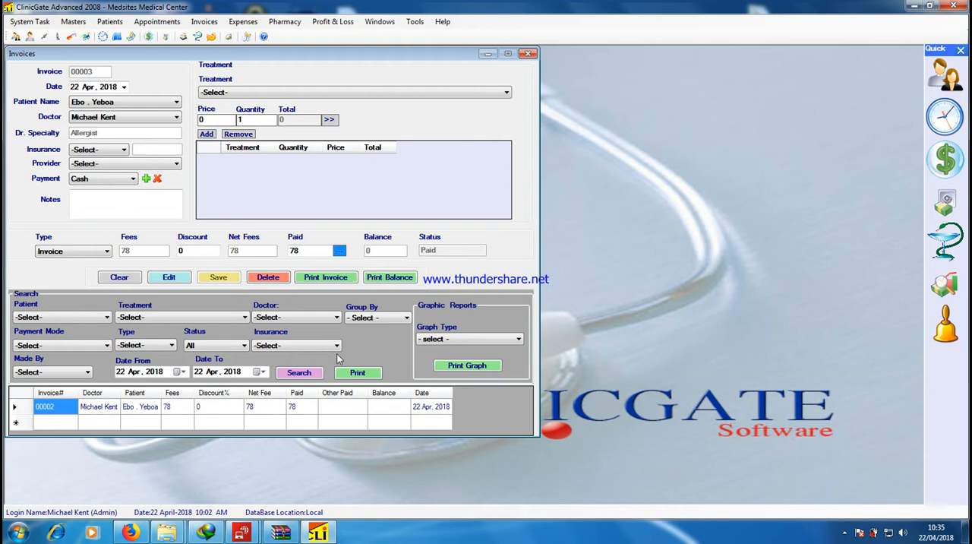
click(317, 279)
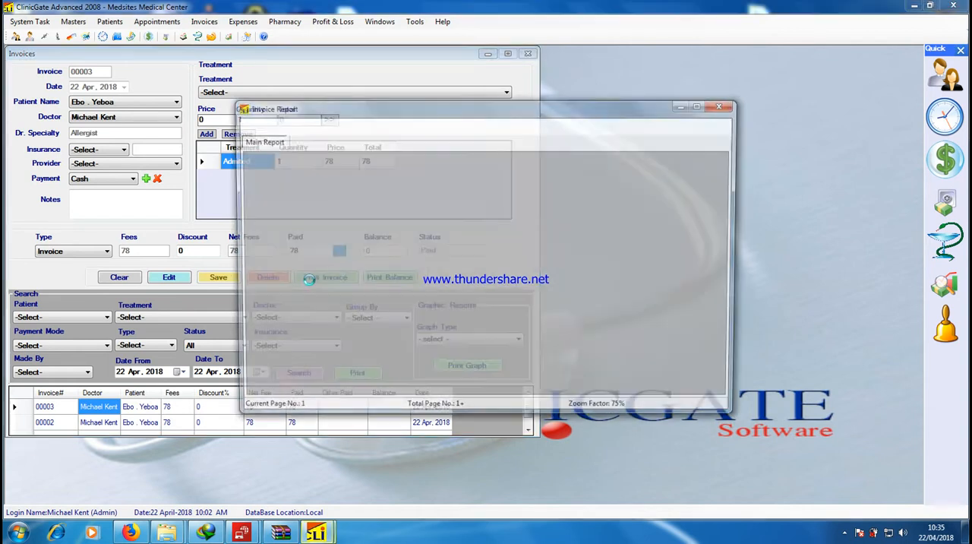
click(702, 103)
mouse_move(316, 532)
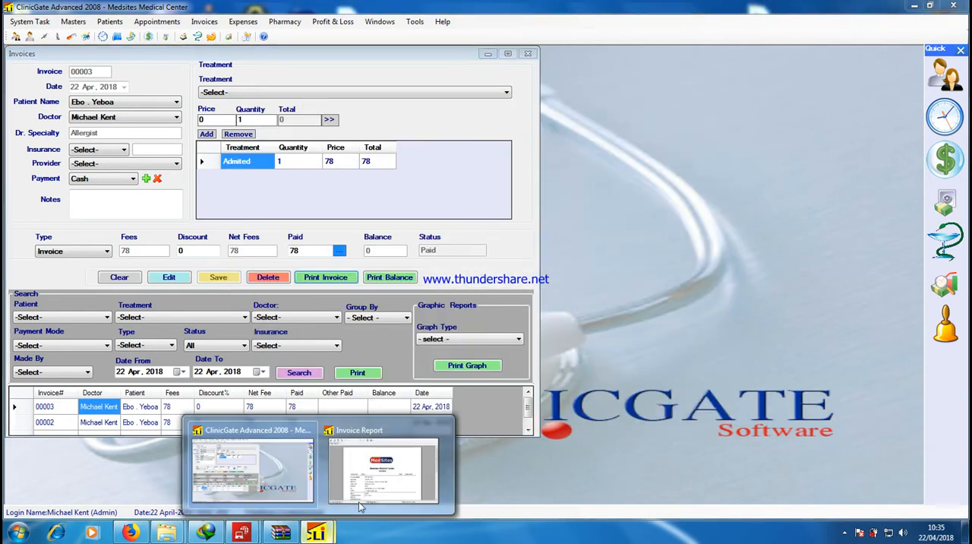
click(390, 490)
click(702, 105)
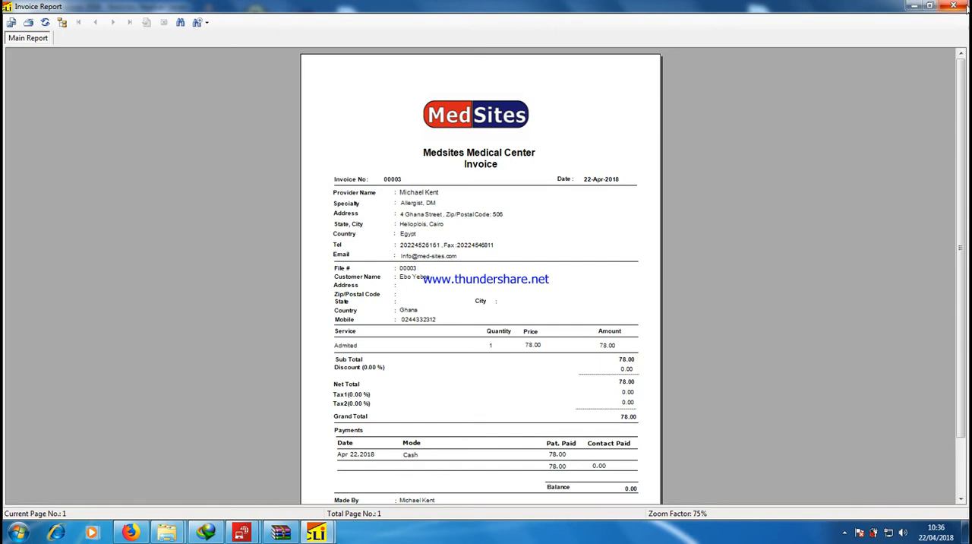
click(955, 7)
click(529, 53)
Open the expenses form and choose Drugs as the category, Rite Aid as the supplier, and Cash as the payment mode
click(243, 21)
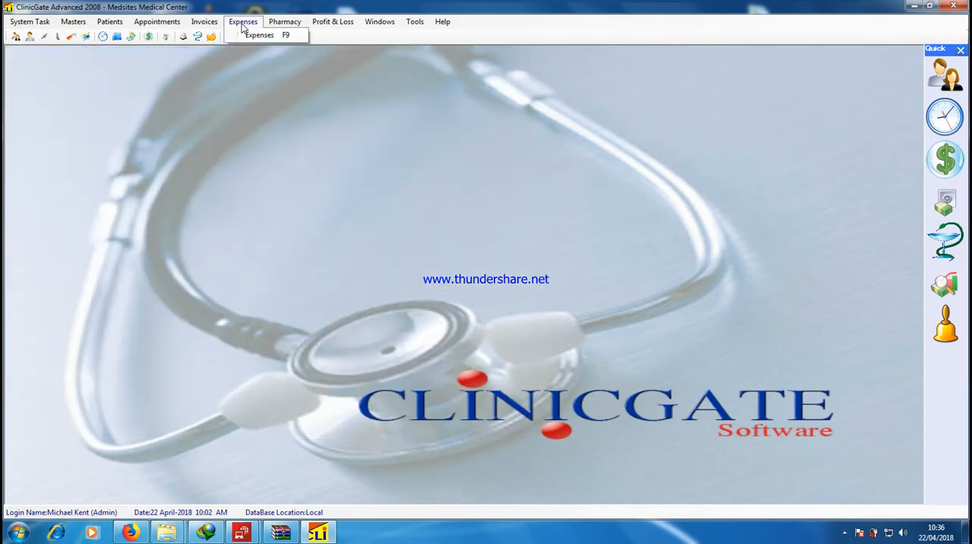
click(255, 36)
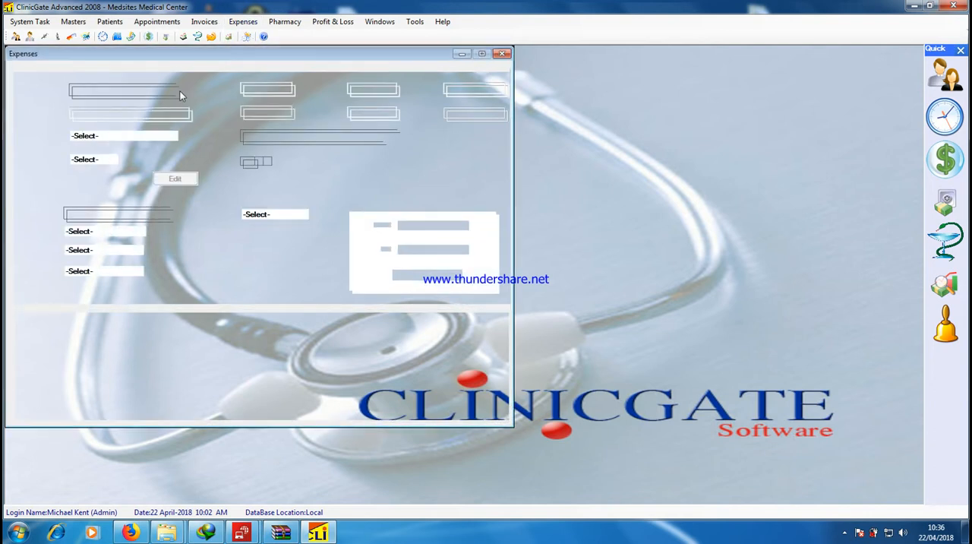
click(182, 89)
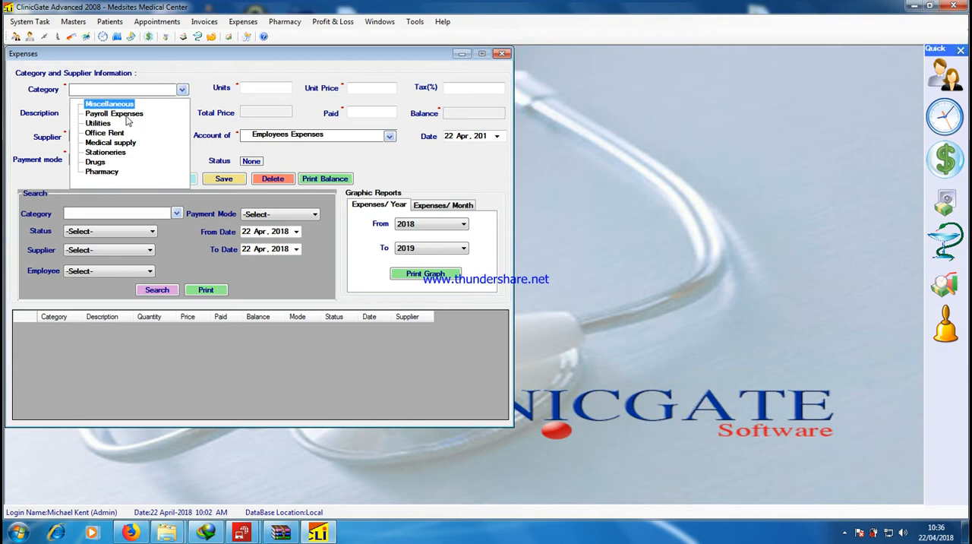
click(98, 163)
click(127, 137)
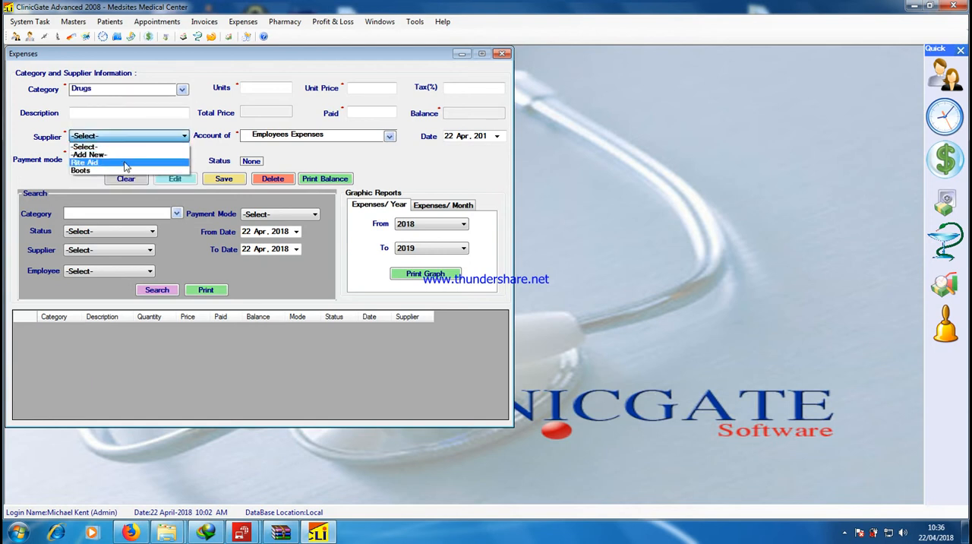
click(125, 164)
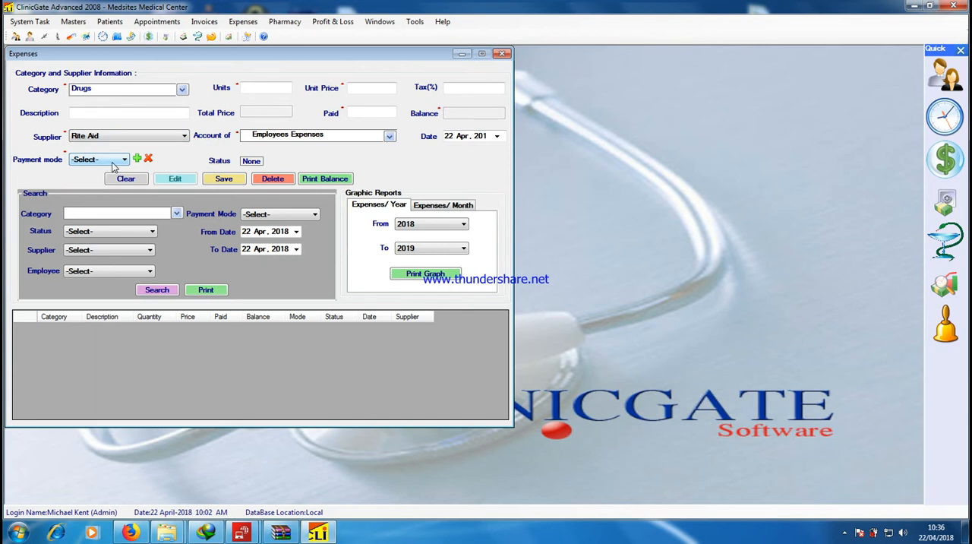
click(113, 162)
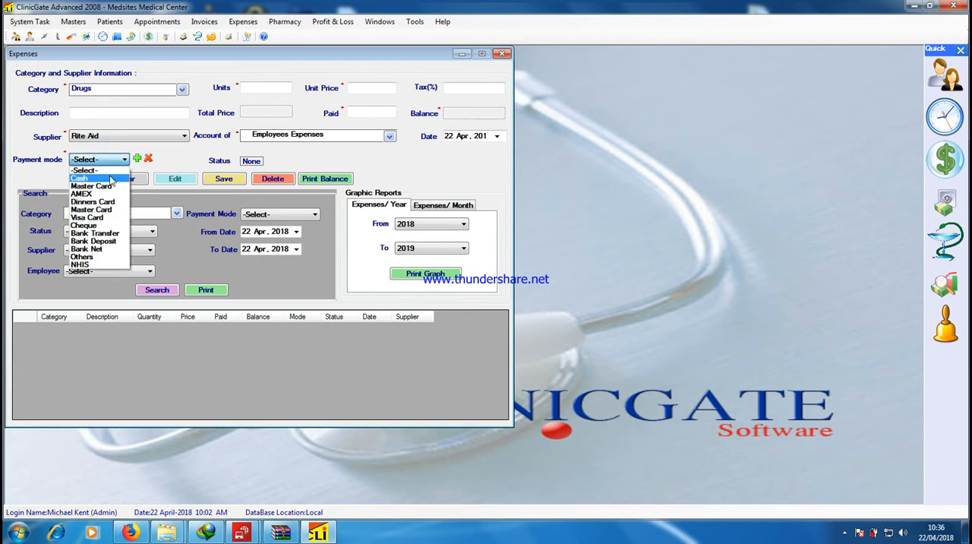
click(106, 179)
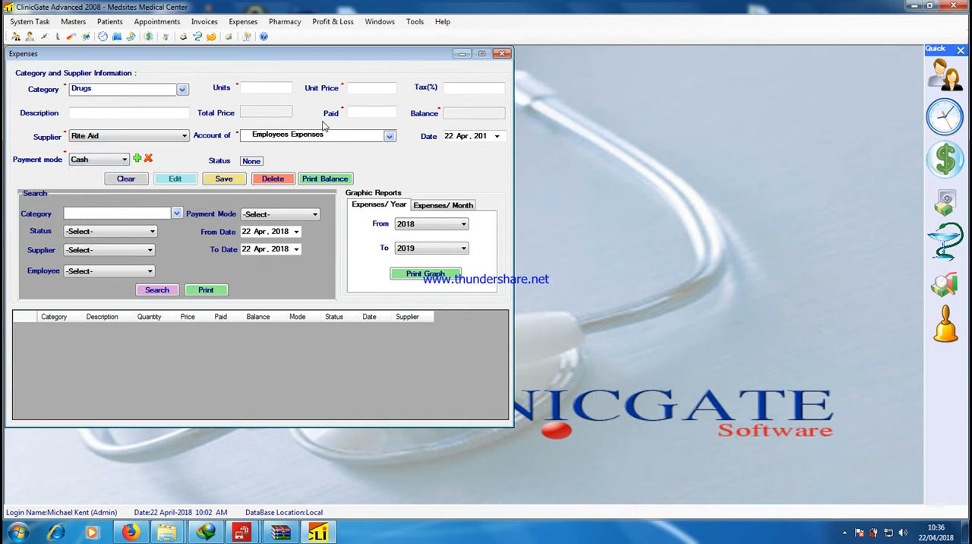
Enter 1 unit, a unit price of 23 and a paid amount of 2 for the expense, and close the form without saving
click(389, 136)
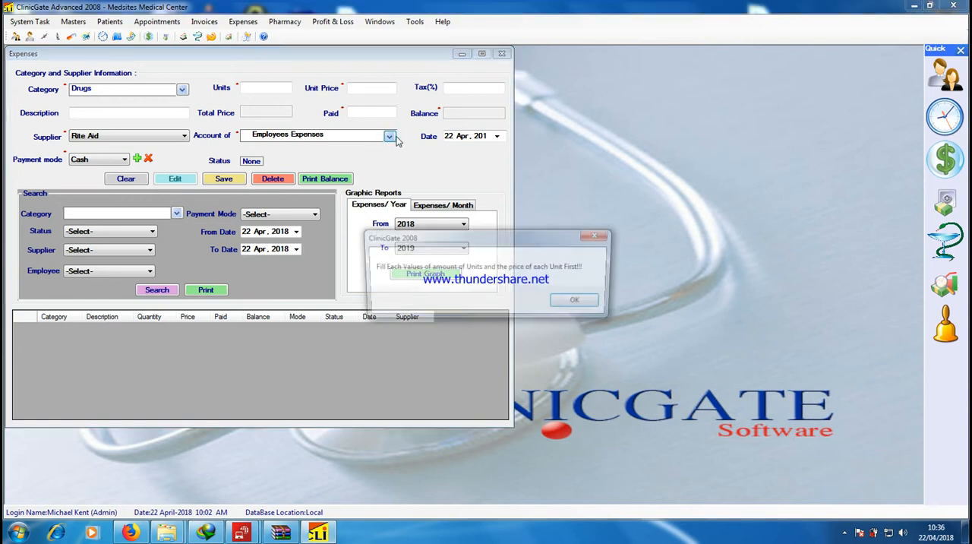
click(580, 303)
click(264, 89)
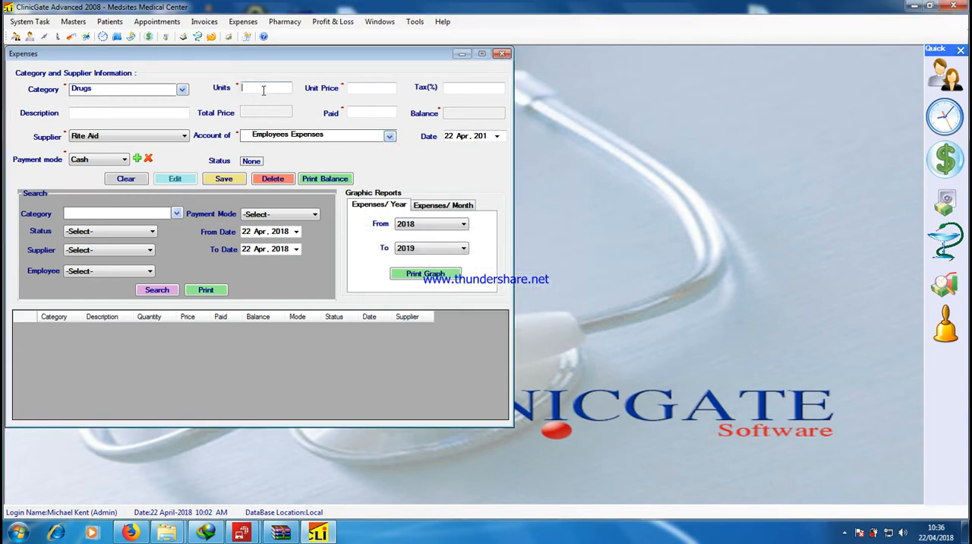
text(1)
double_click(365, 88)
text(23)
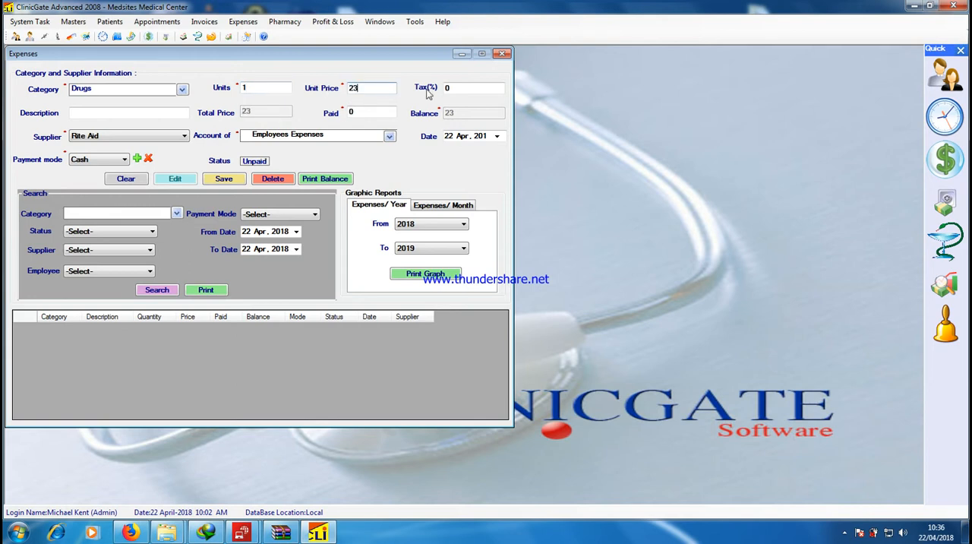
click(380, 114)
double_click(380, 114)
text(2)
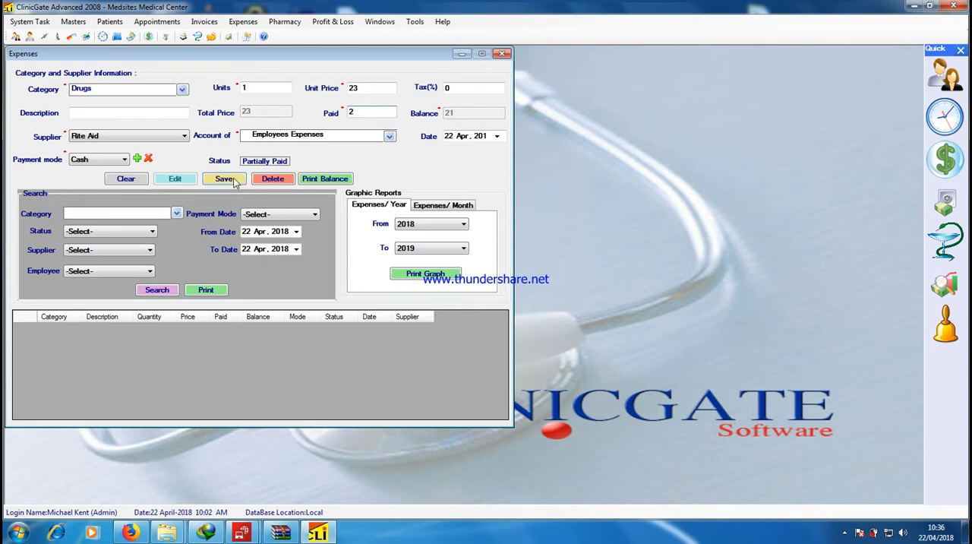
click(502, 53)
View the printable Profit & Loss statement for 22 Apr 2018 covering all doctors, and close the report and its form
click(338, 27)
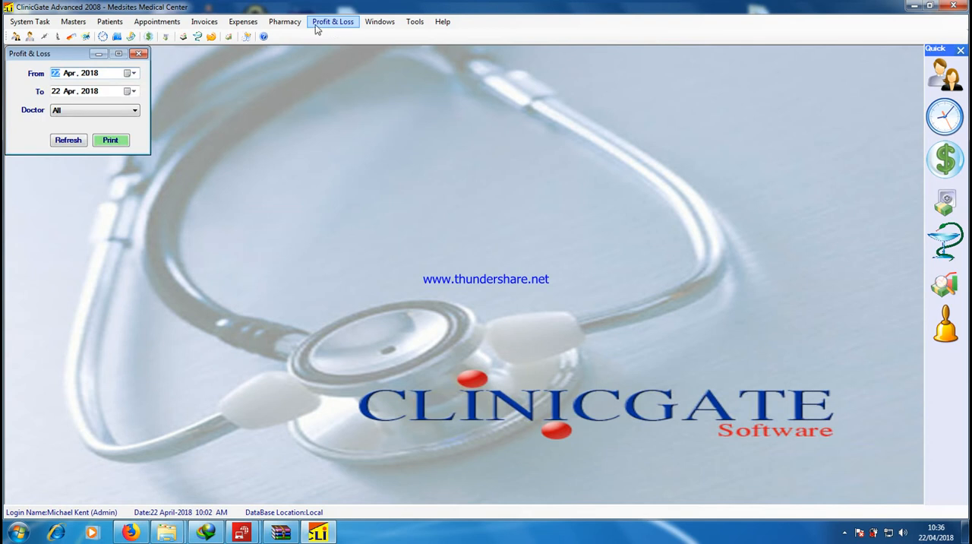
click(110, 145)
click(107, 142)
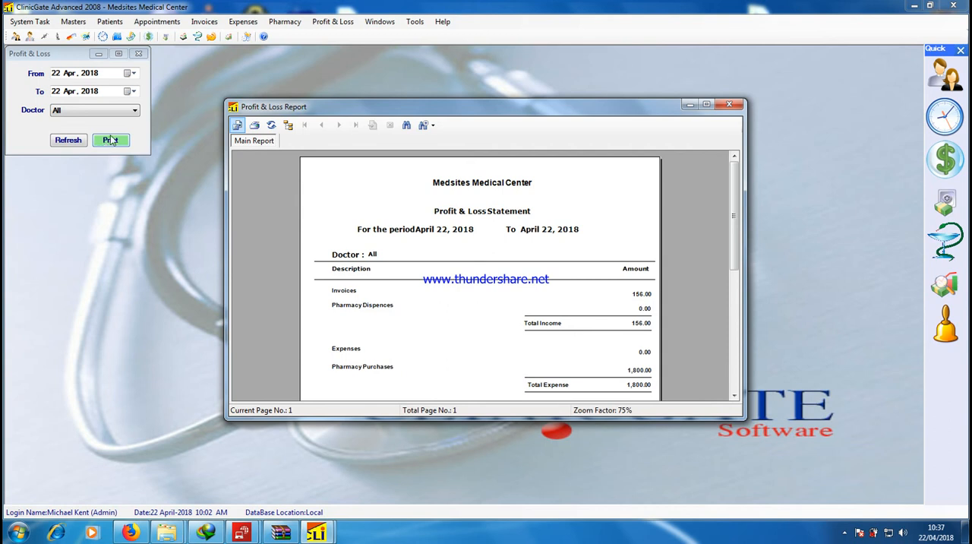
click(728, 106)
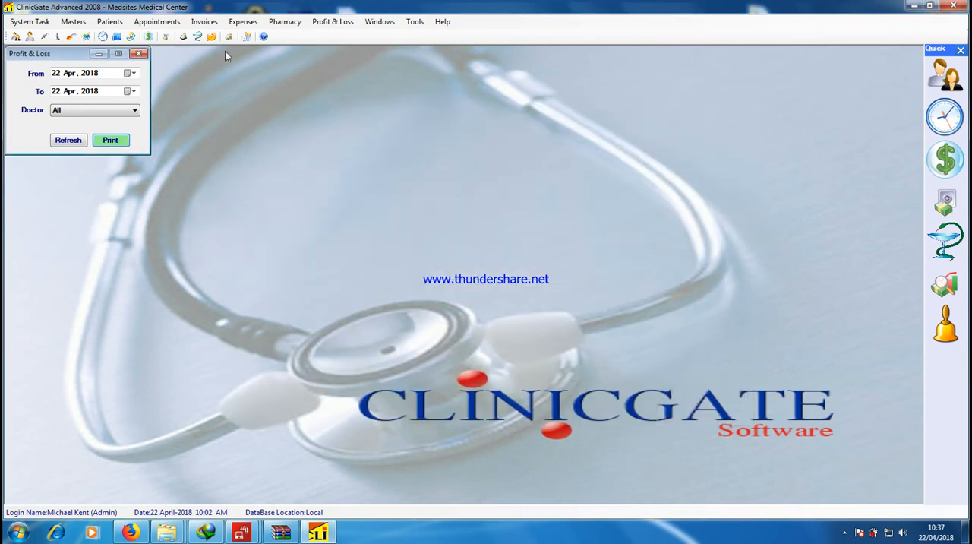
click(140, 55)
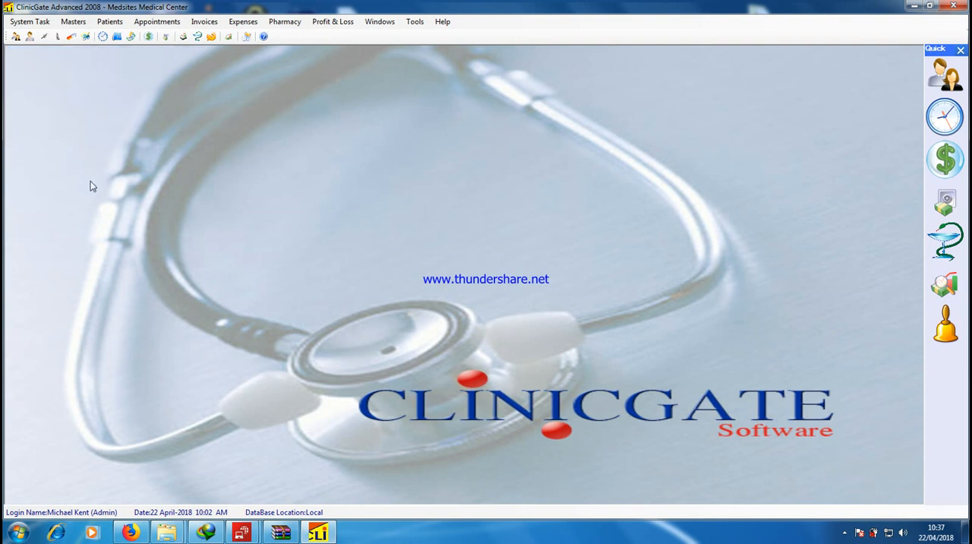